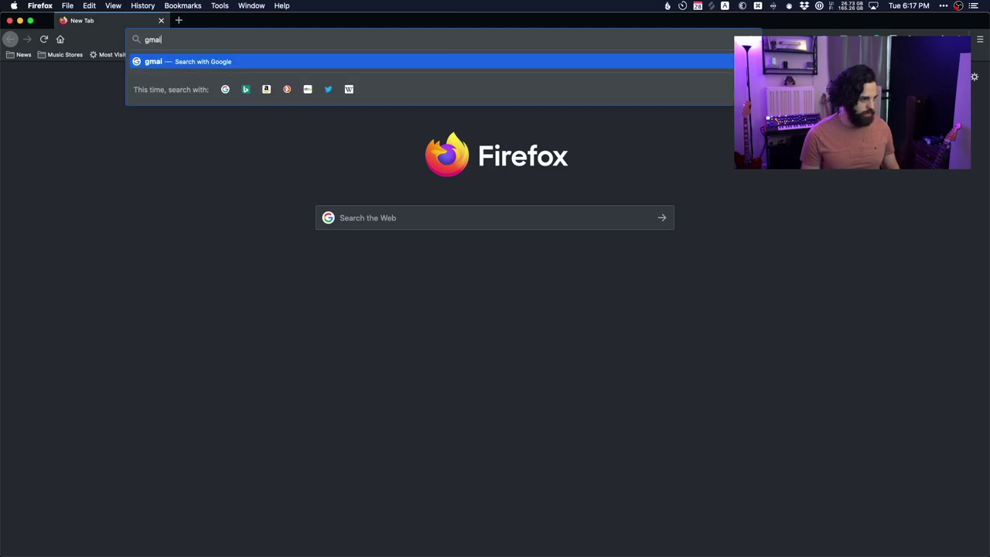
Load Gmail, switch to the second Google account's inbox, and open a blank new tab.
key("Return")
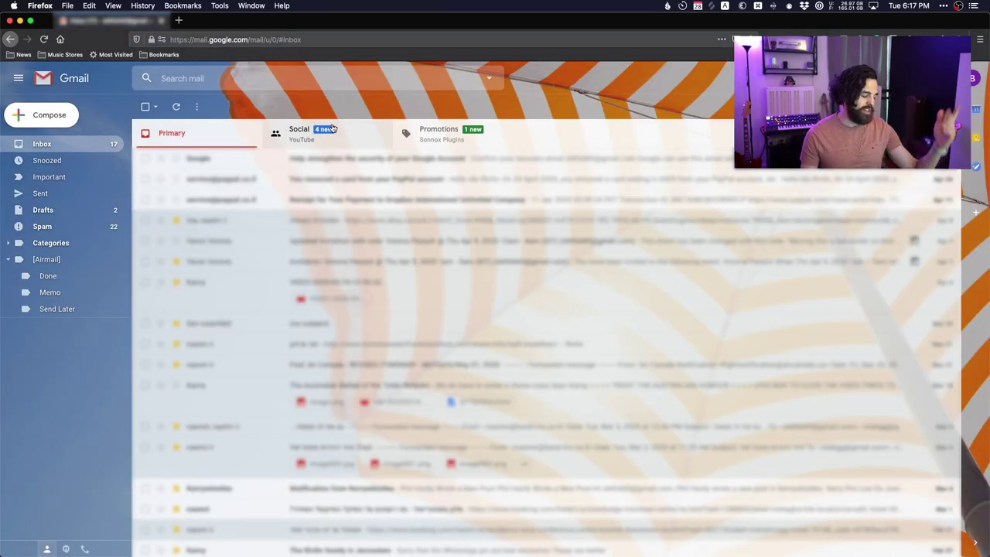
left_click(973, 78)
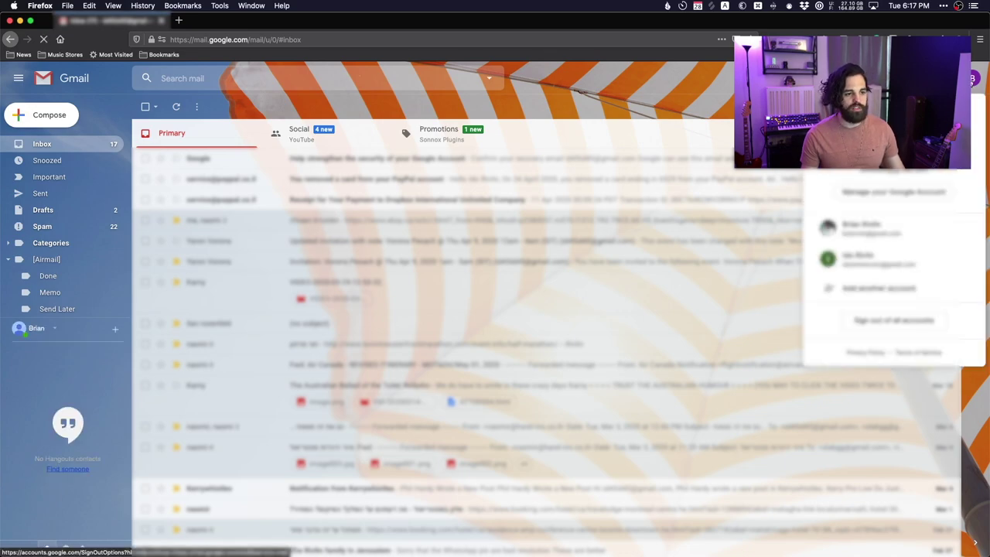
left_click(866, 234)
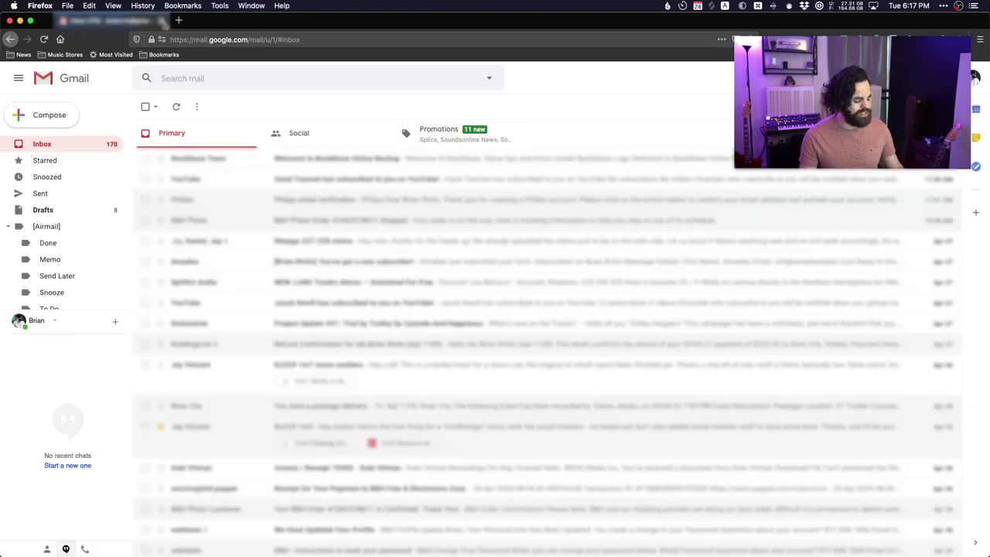
key("super+t")
Close the old Gmail tab and delete the e-mail address after authuser= in the TextEdit URL.
left_click(162, 21)
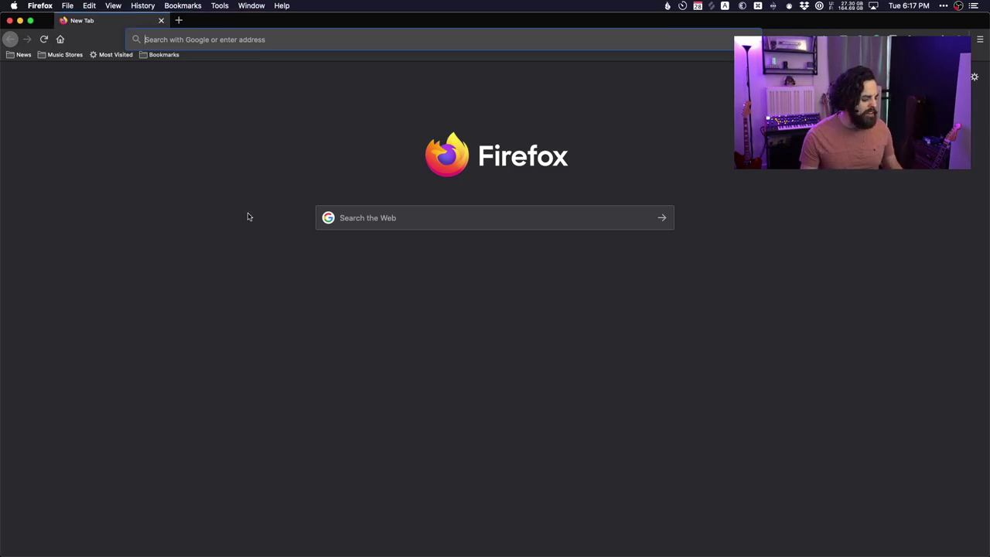
key("super+Tab")
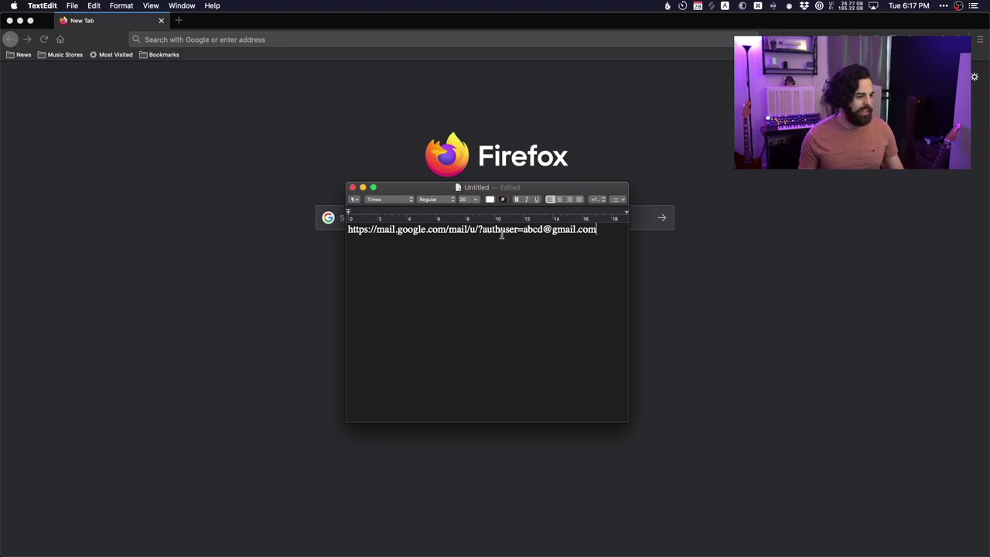
left_click_drag(524, 230, 549, 323)
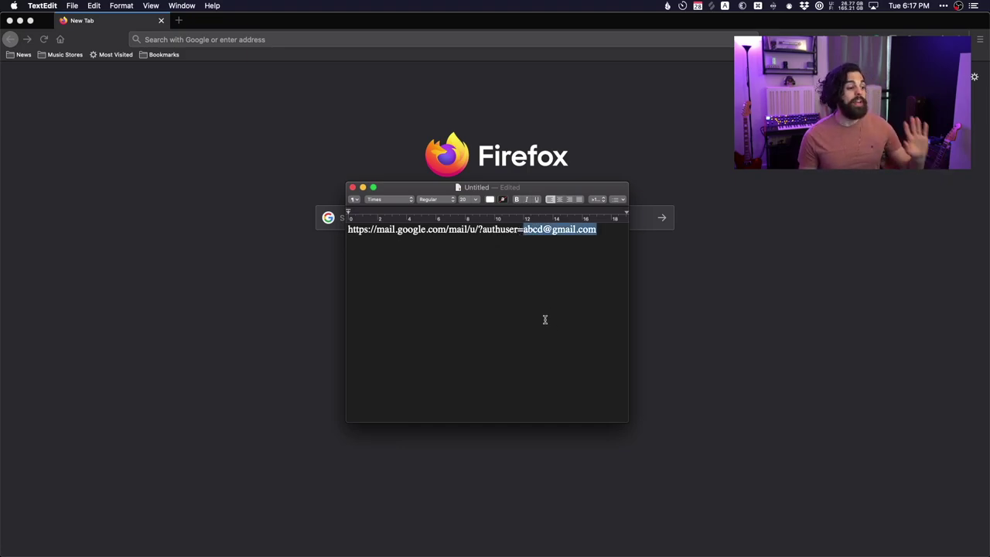
key("BackSpace")
Load gmail.com and open the second account's inbox in a new tab.
left_click(181, 170)
type("gmail.o")
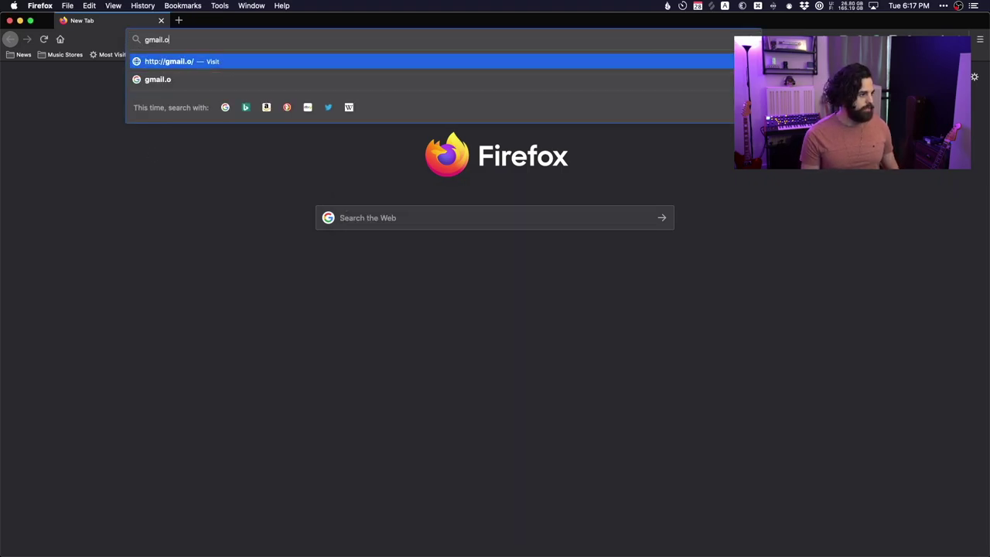
key("BackSpace")
type("com")
key("Return")
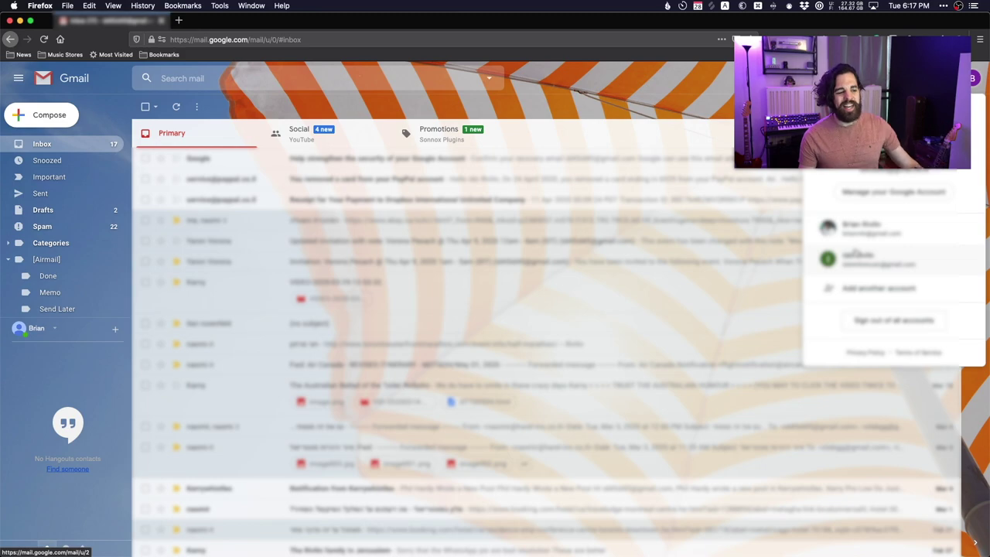
left_click(855, 255)
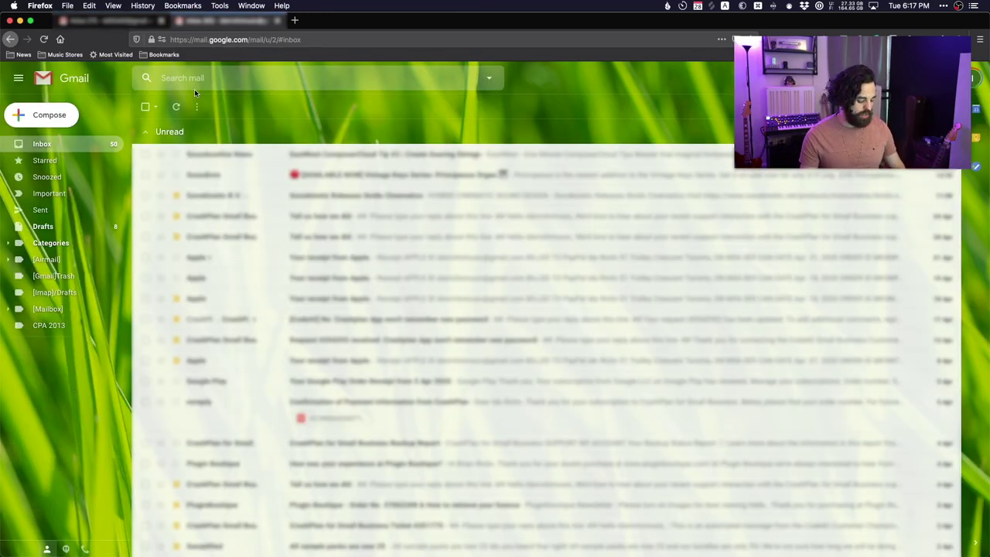
key("super+t")
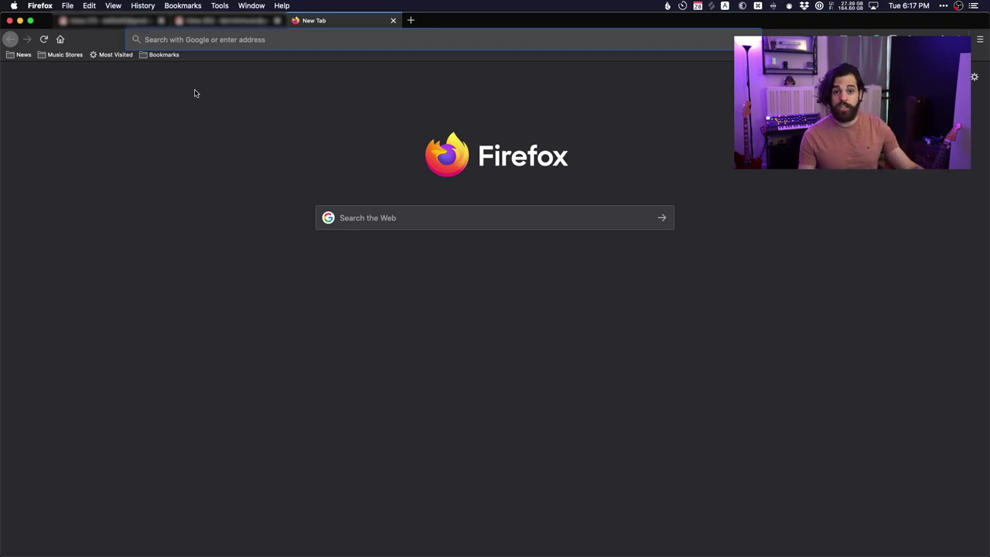
Run the Option+Return macro three times to open each account's Gmail inbox, ending on a blank tab.
key("alt+Return")
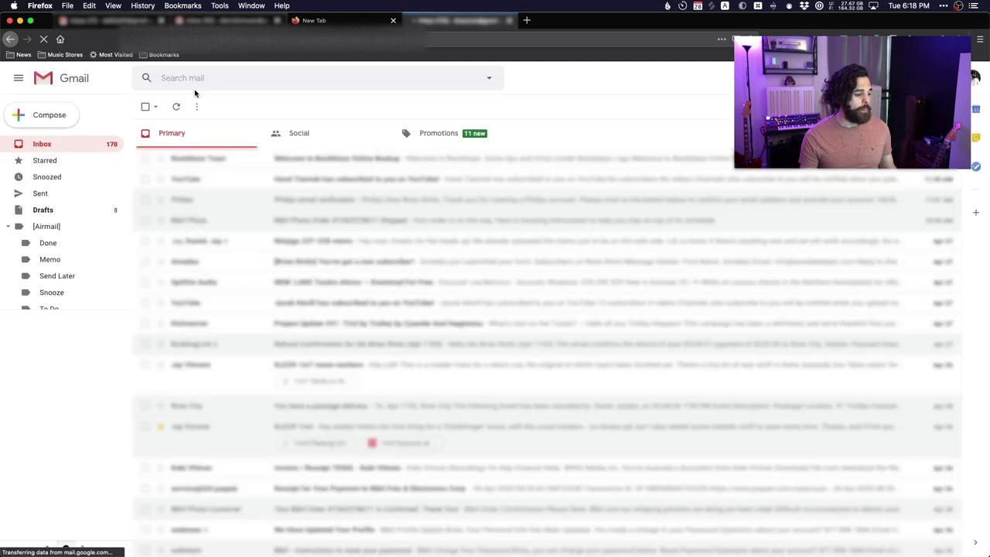
key("alt+Return")
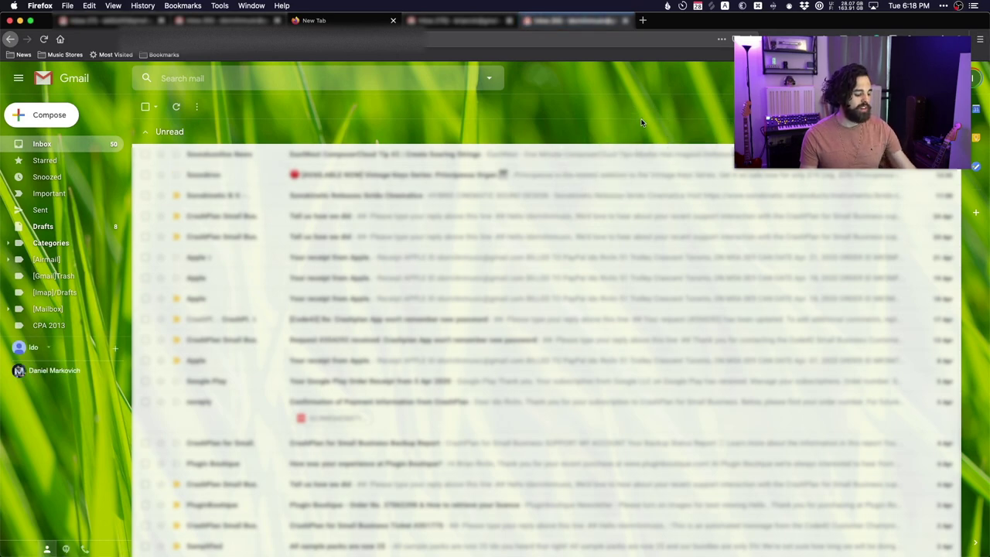
key("alt+Return")
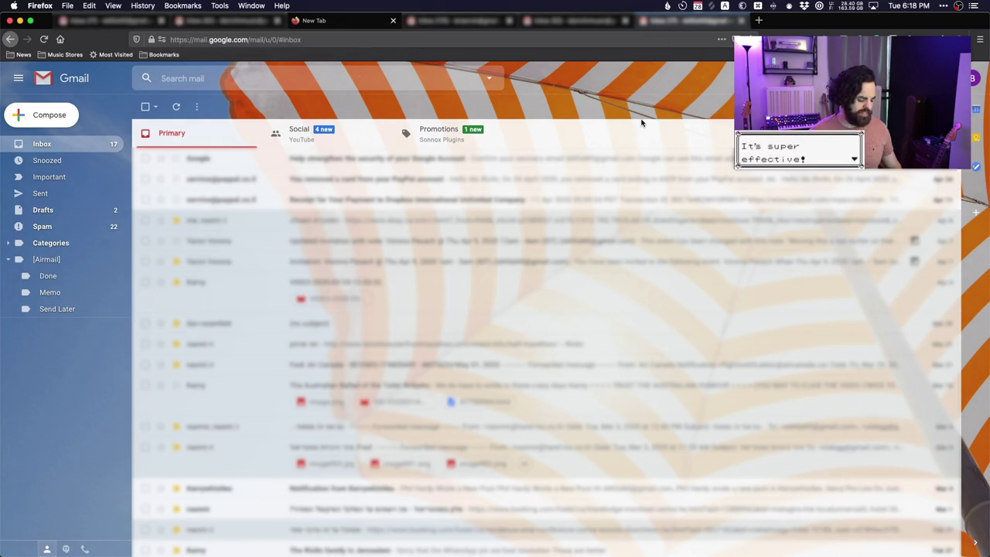
key("super+t")
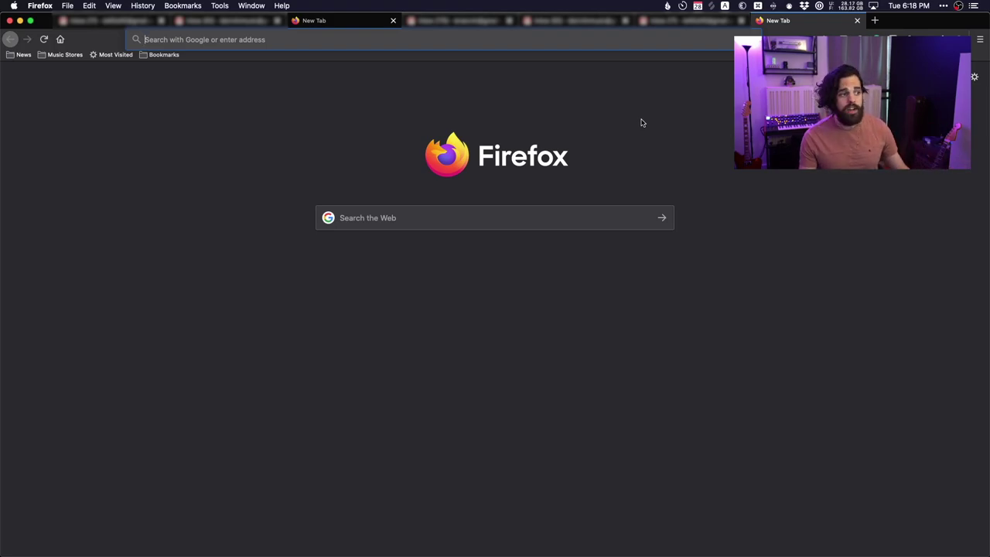
left_click(334, 132)
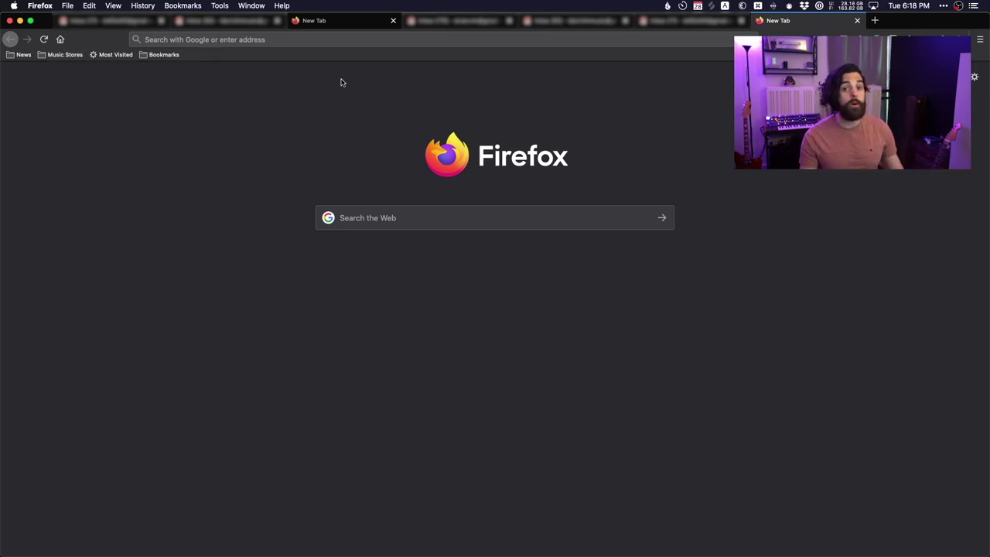
right_click(260, 61)
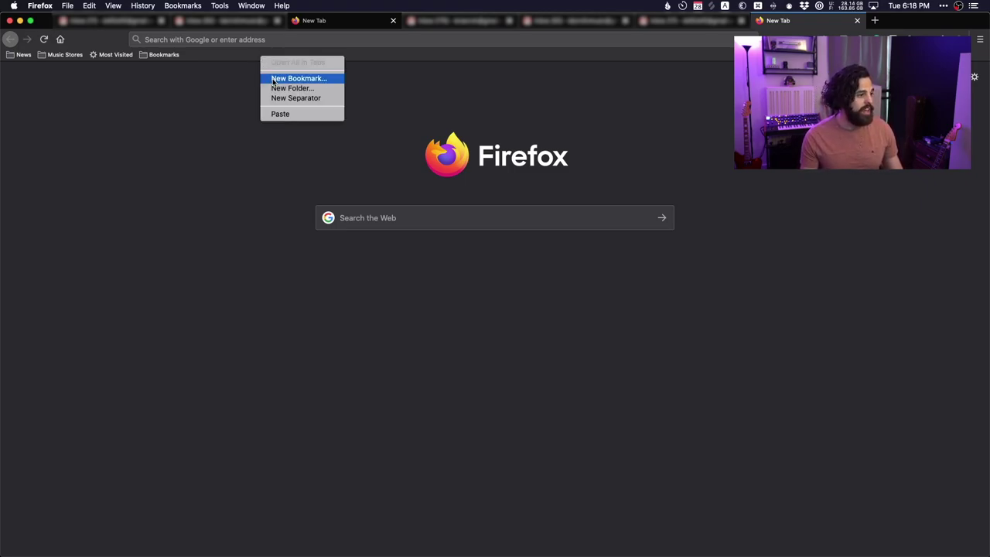
left_click(298, 78)
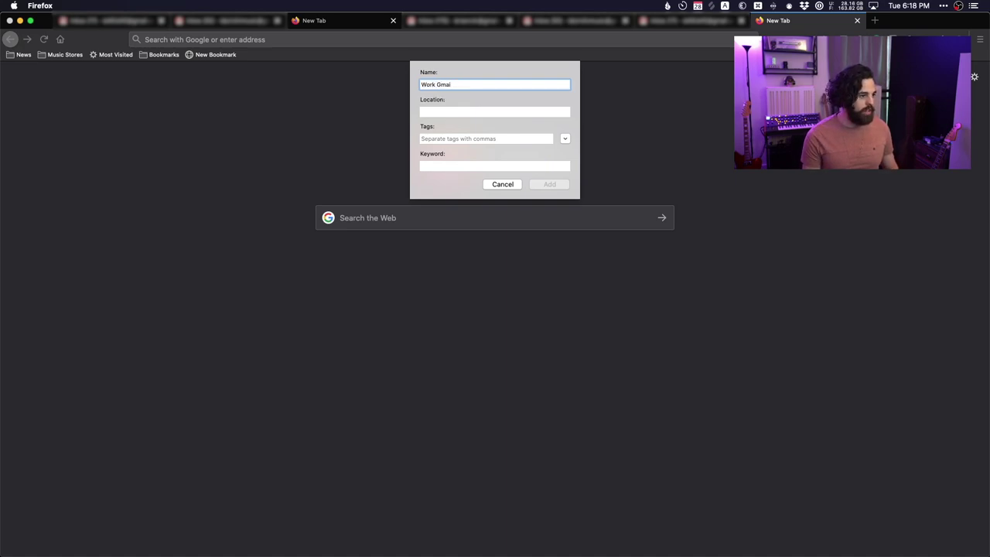
left_click(496, 111)
type("https://mail.google.com/mail/u/?authuser=")
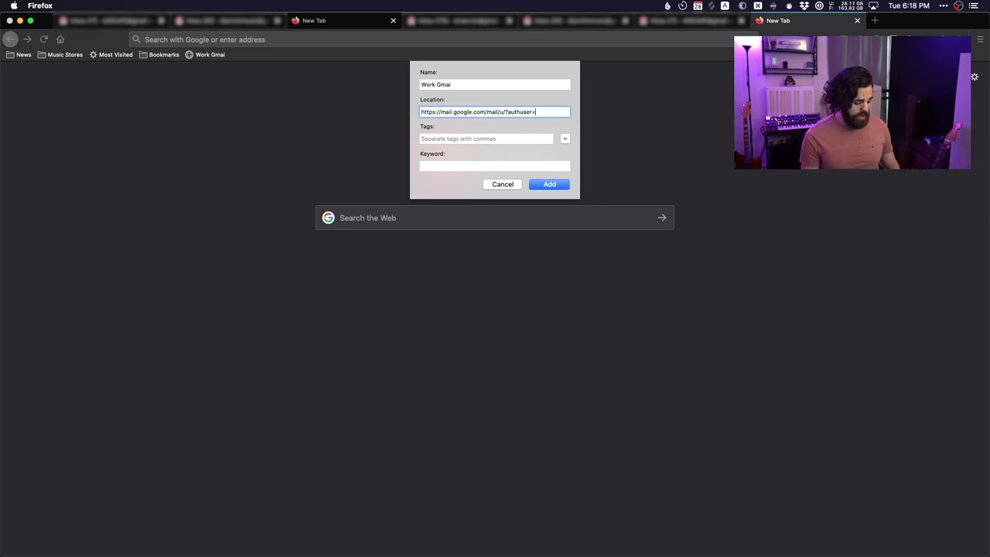
key("super+a")
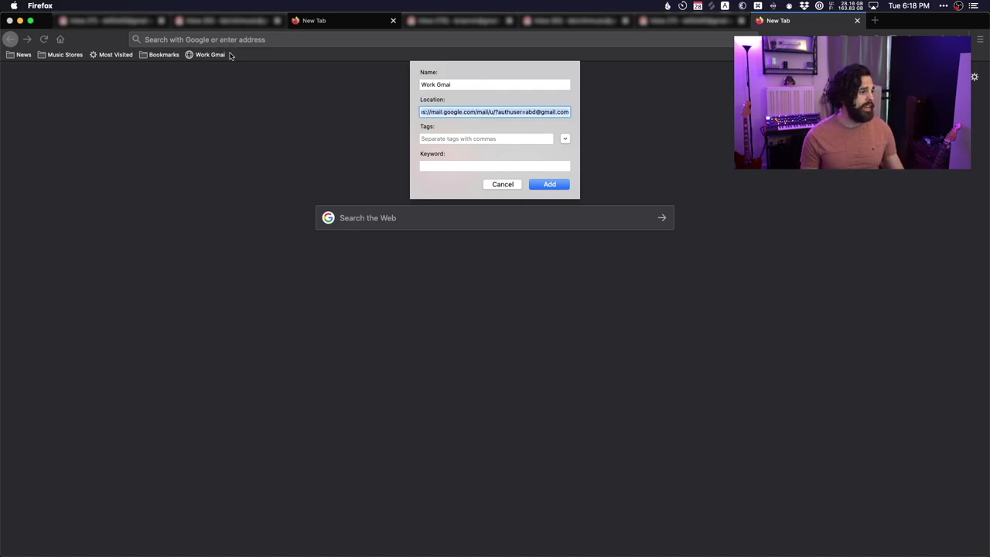
left_click(503, 184)
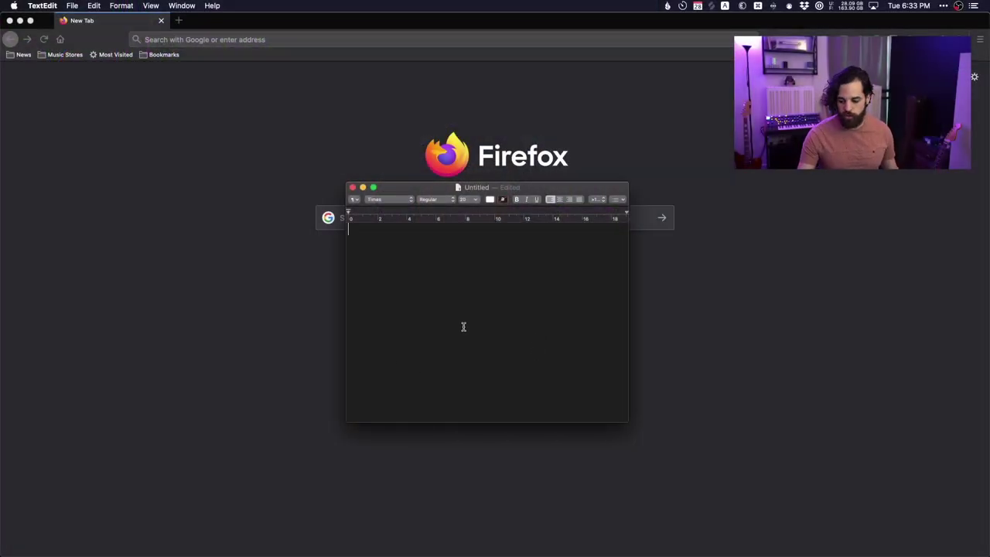
Fill the Stem Title form with Folder format kind, writing 'NJS 10 5_1m7_Car Chase' into TextEdit.
key("ctrl+alt+super+s")
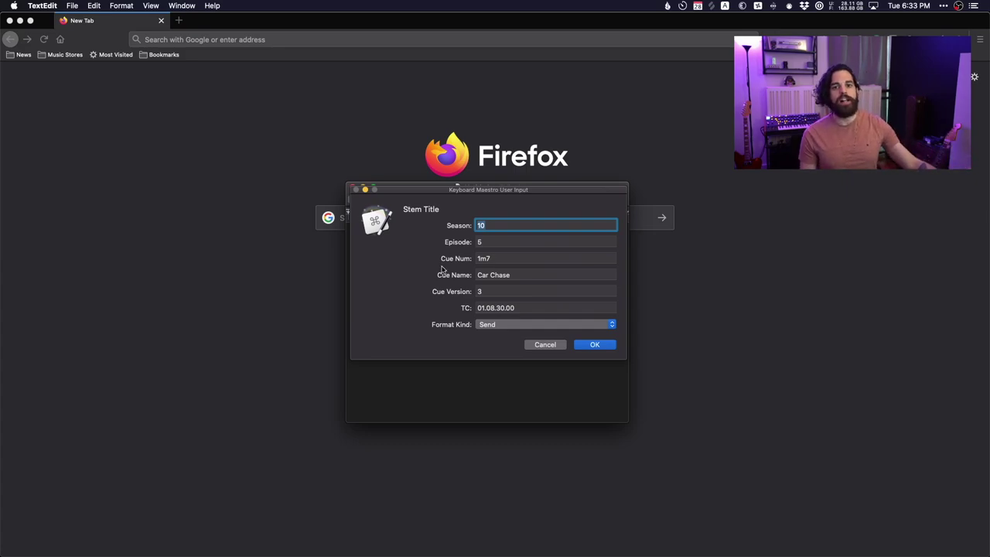
left_click(491, 242)
left_click(503, 258)
left_click(537, 276)
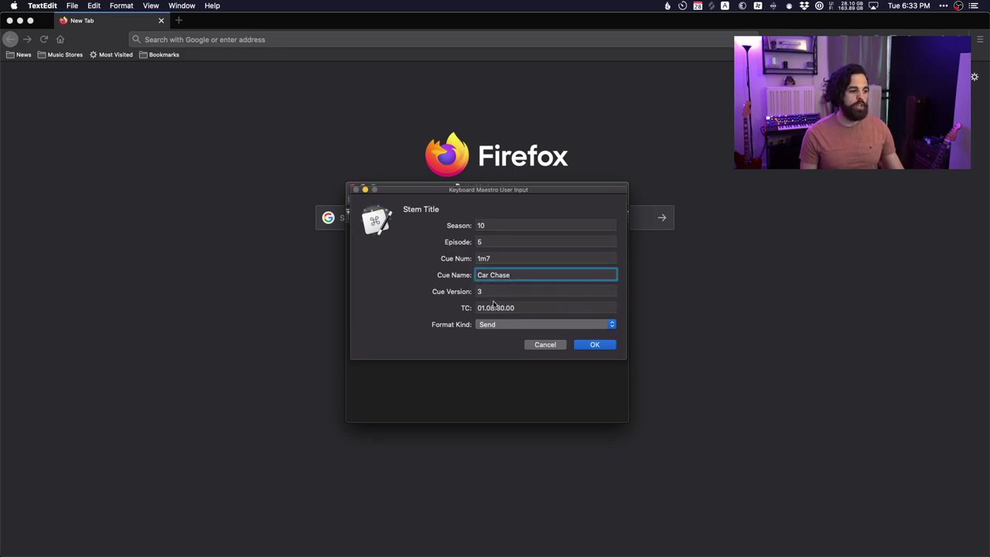
left_click(530, 310)
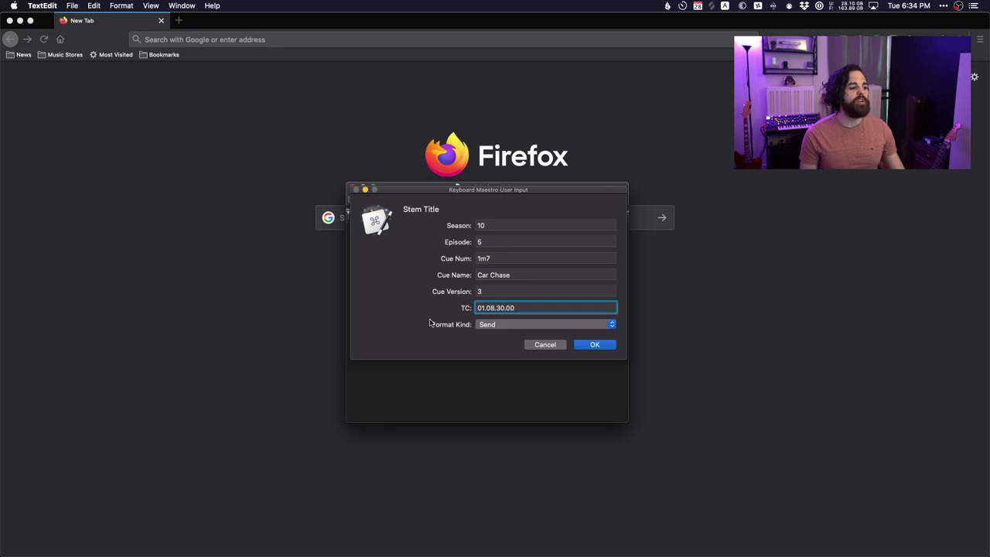
left_click(484, 326)
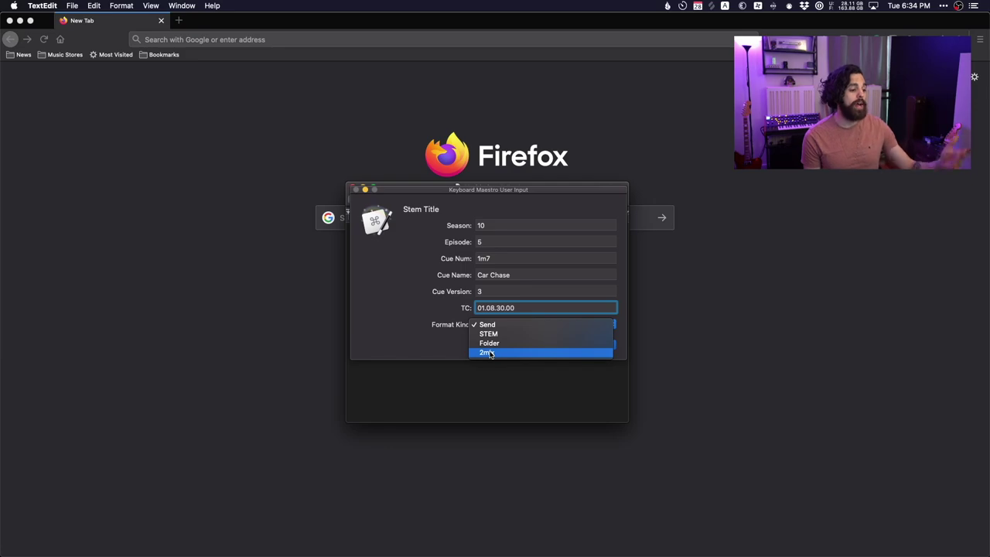
left_click(485, 343)
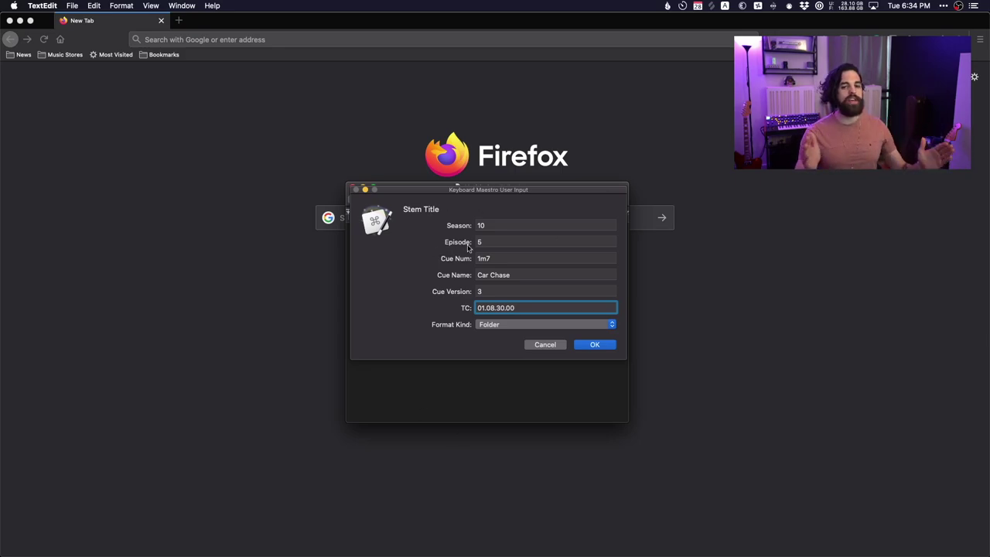
left_click(591, 345)
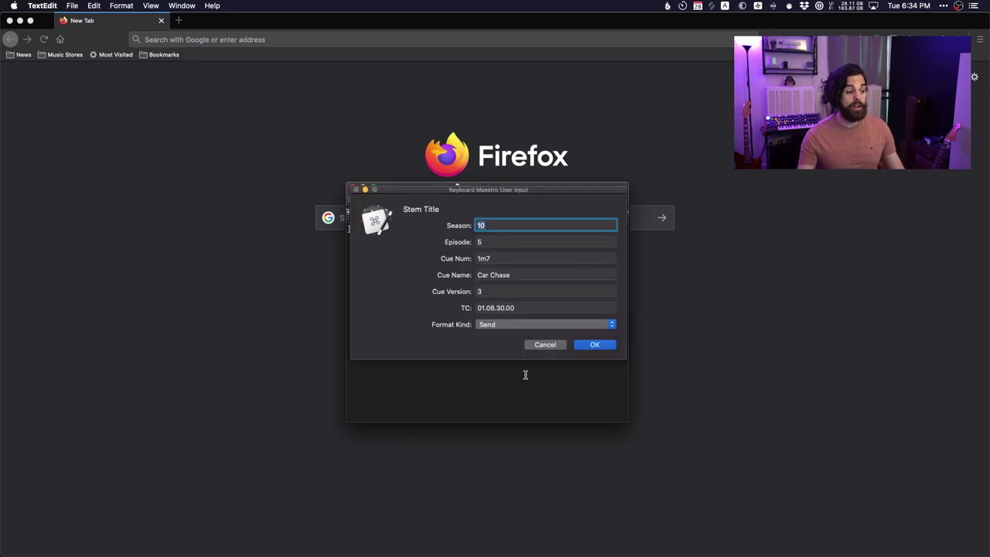
left_click(543, 344)
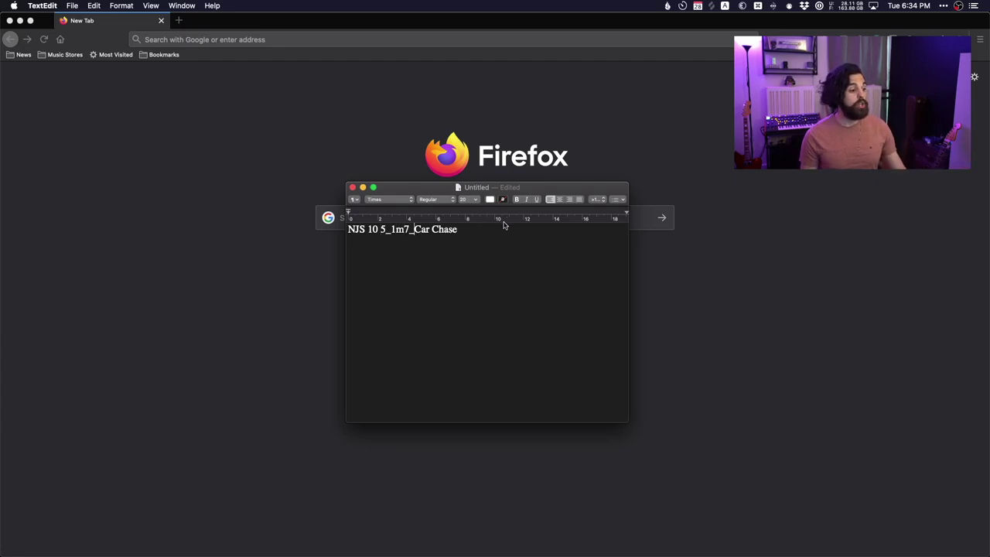
key("super+a")
key("super+x")
left_click(484, 328)
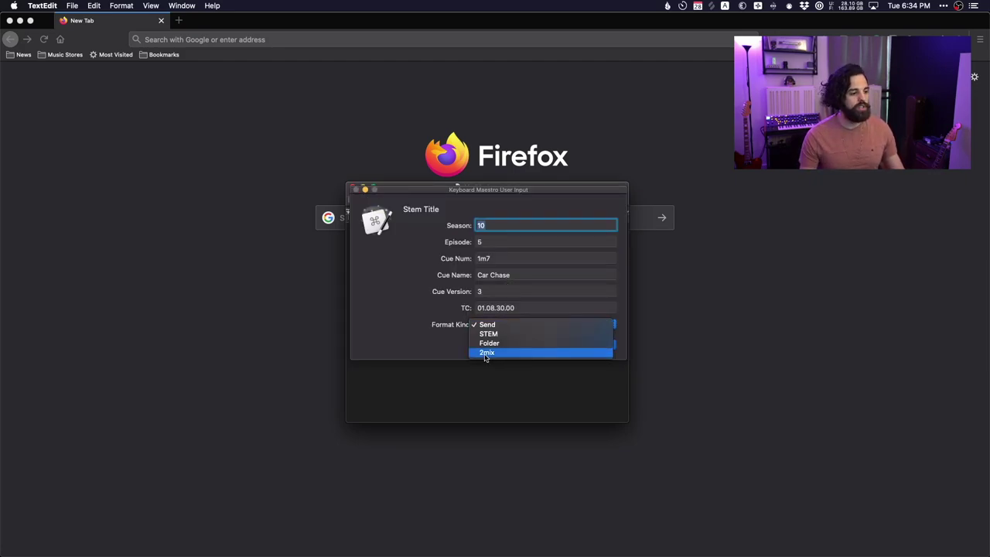
left_click(486, 354)
left_click(581, 346)
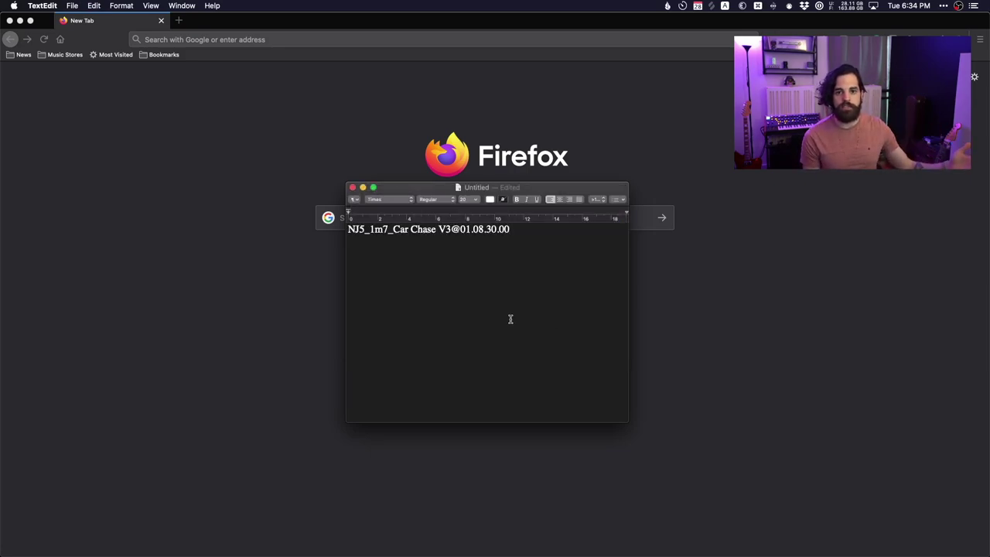
left_click(348, 229)
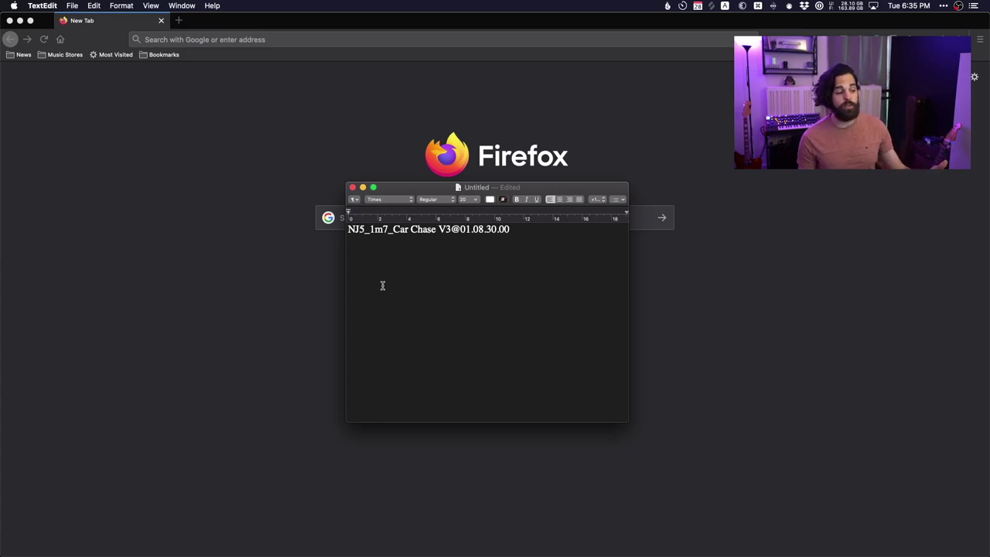
key("Right")
key("Right")
key("Right")
key("Right")
key("Right")
key("Right")
key("Right")
key("Right")
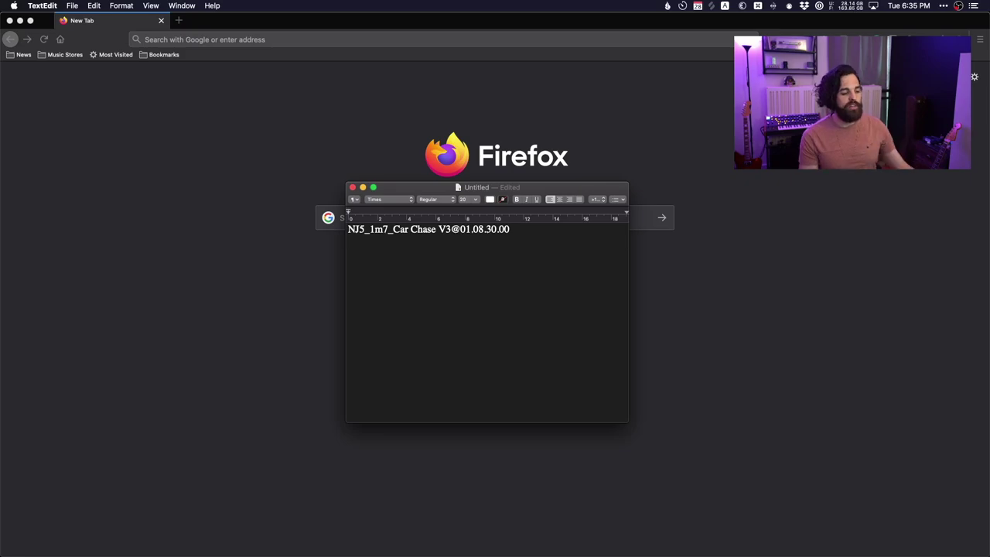
Clear the line and rerun Stem Title with Cue Version 5 and TC 01.09.30.00.
key("super+a")
key("BackSpace")
key("ctrl+alt+s")
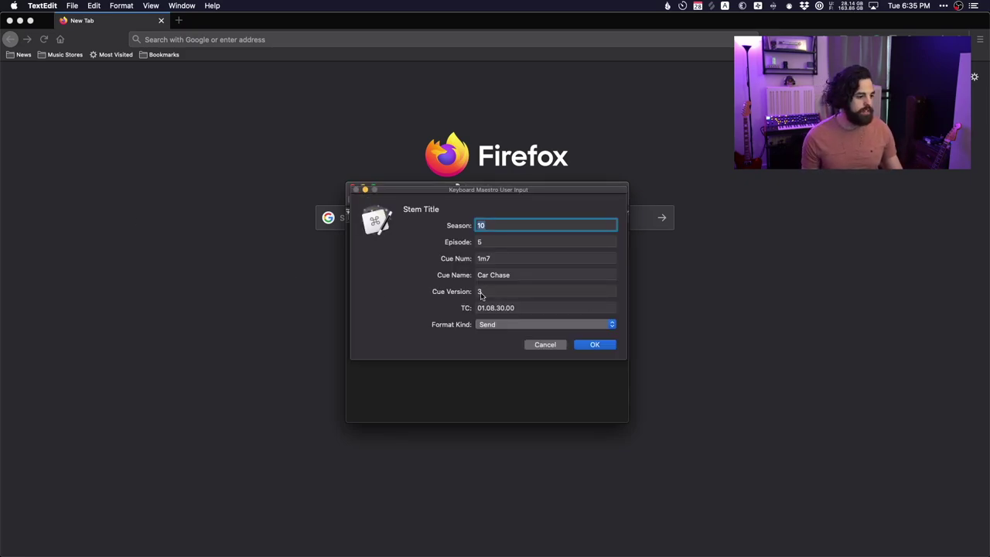
left_click(523, 308)
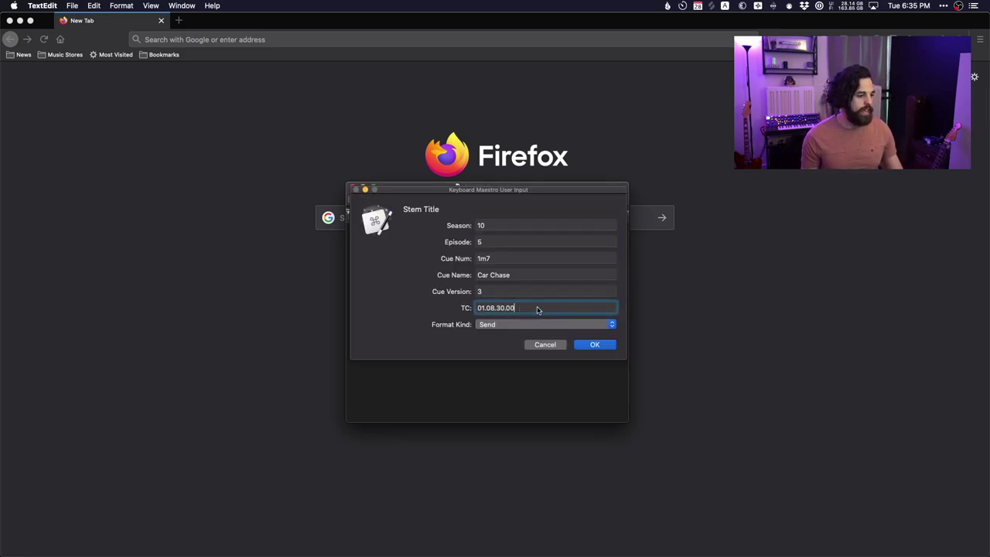
double_click(493, 292)
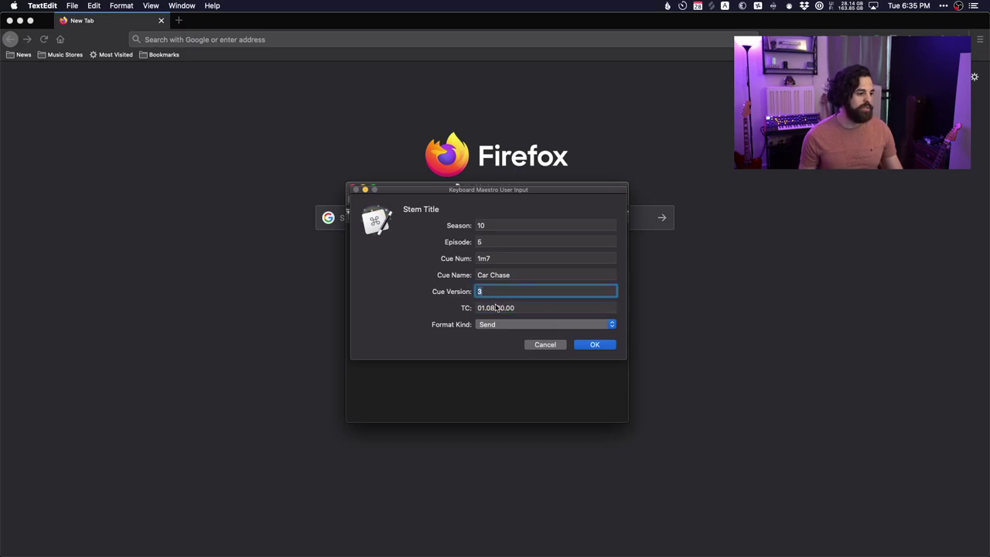
type("5")
left_click(495, 308)
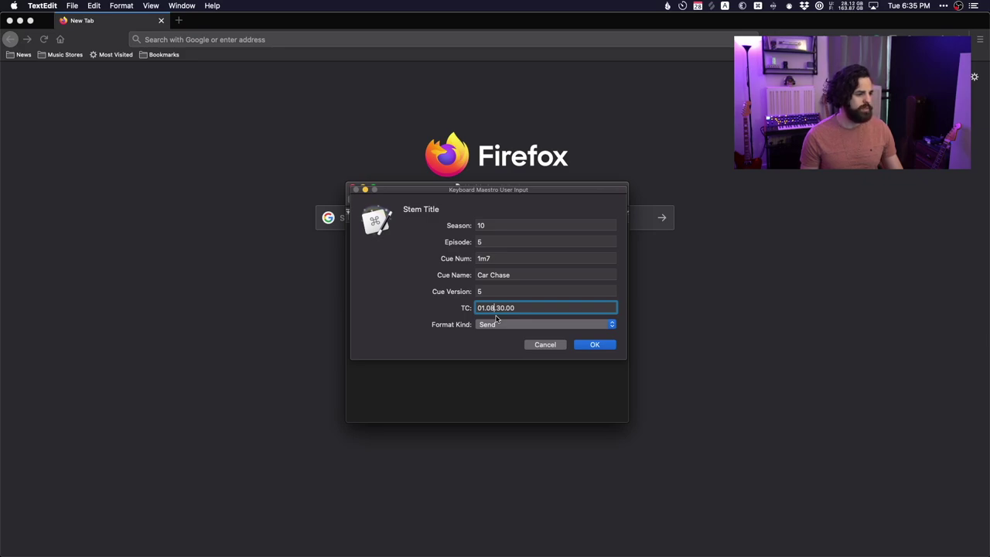
type("9")
left_click(492, 325)
key("Return")
left_click(610, 345)
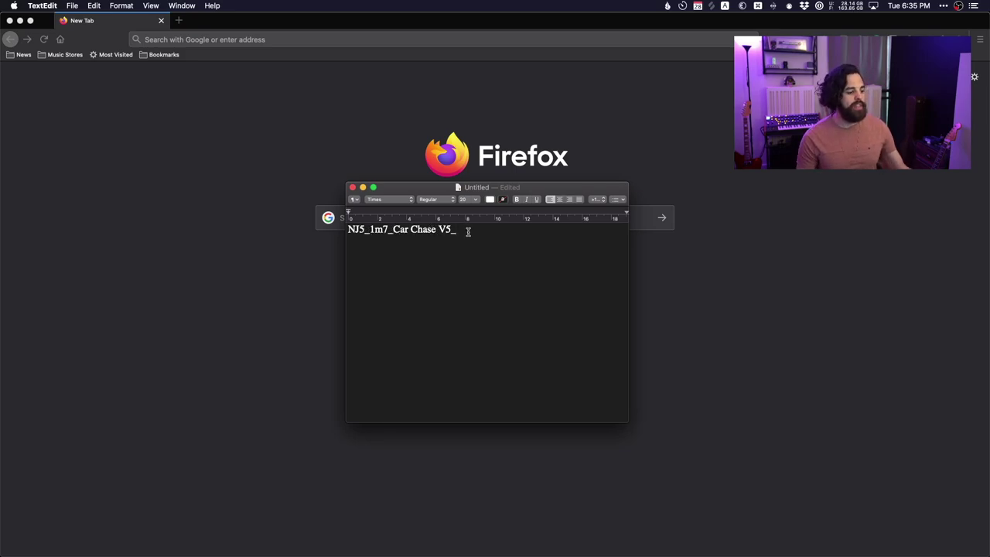
Append STRINGS to the stem name, then cut the whole line.
type("STRINGS")
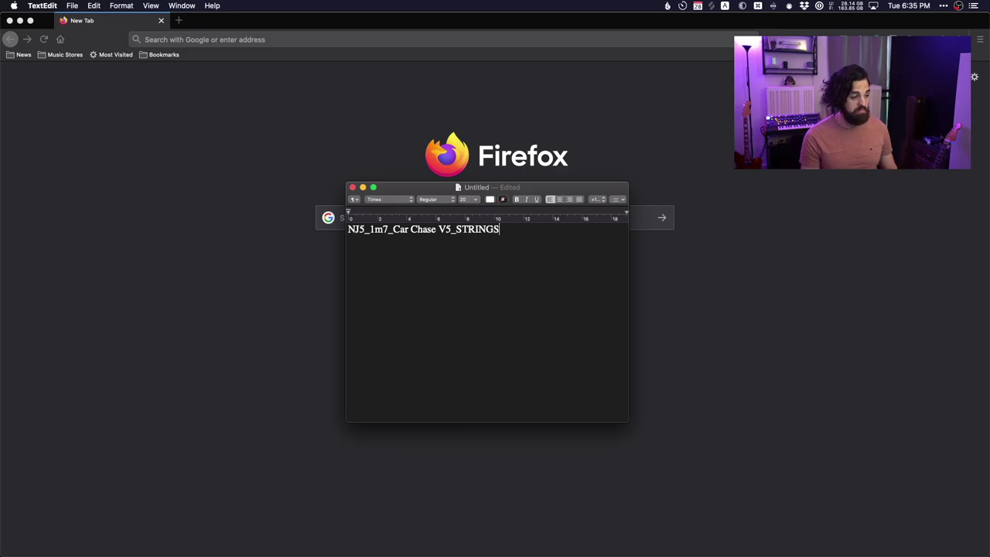
key("super+a")
key("super+x")
key("ctrl+alt+super+s")
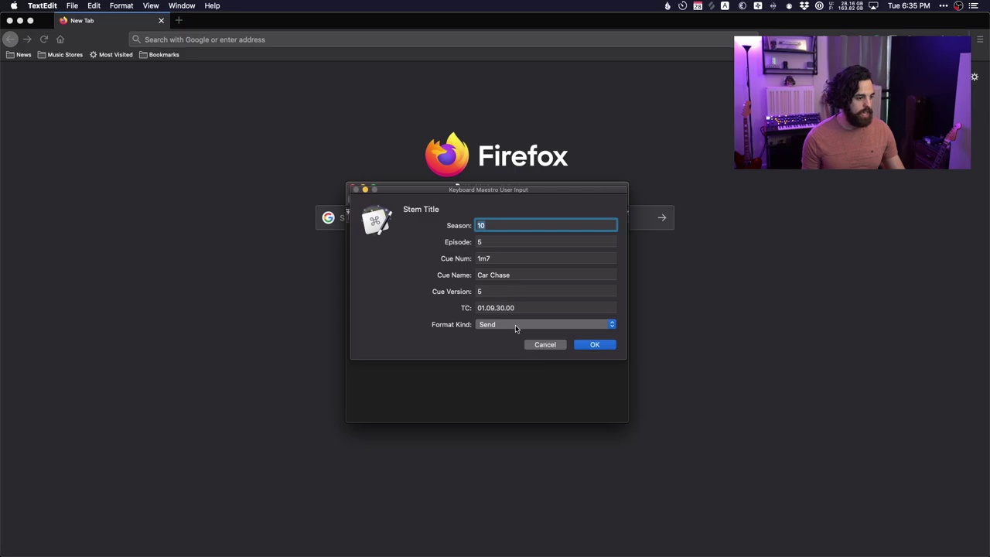
left_click(512, 324)
left_click(500, 352)
left_click(595, 345)
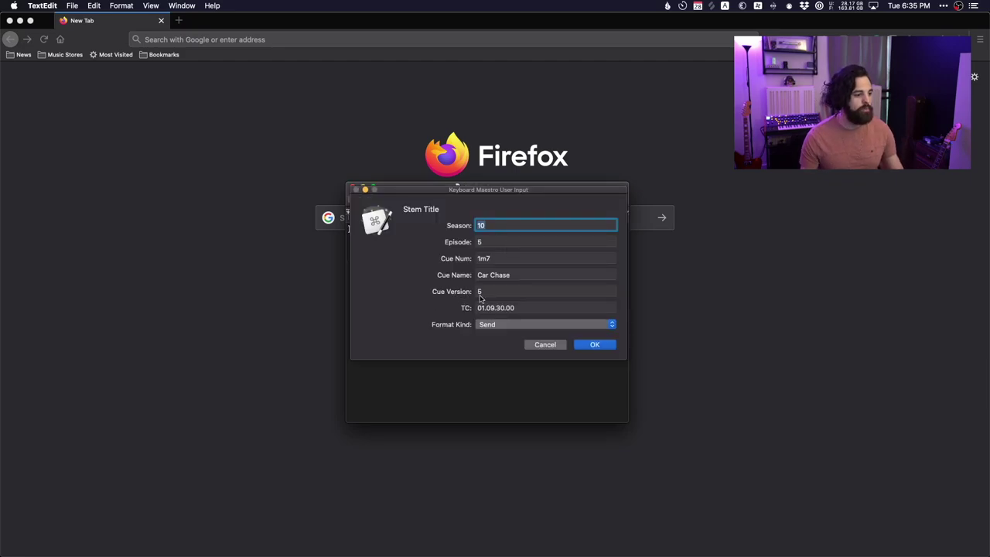
left_click(507, 308)
key("shift+Tab")
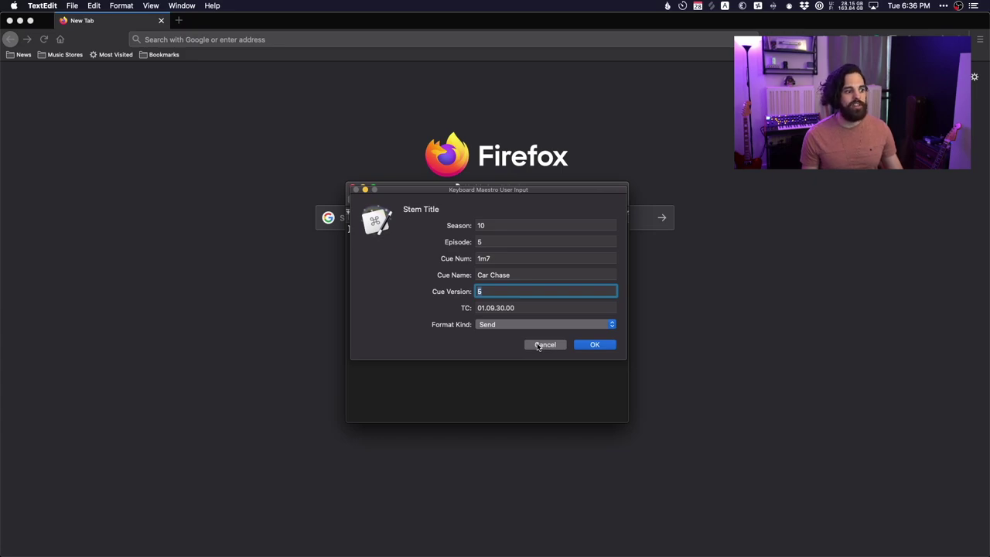
key("Return")
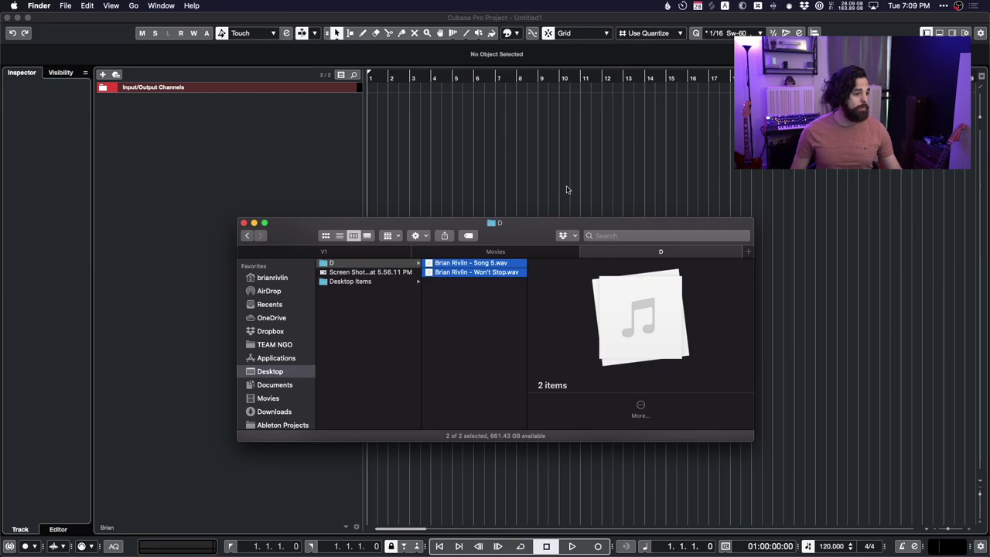
Bring up the Alfred launcher search with Option+Space.
key("alt+space")
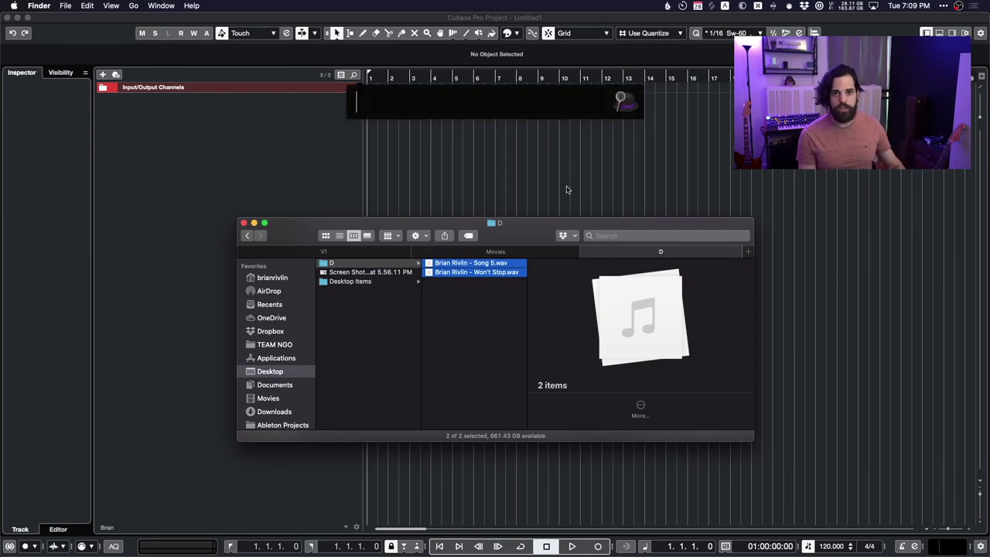
Launch XLD, convert the Song 5 and Won't Stop WAVs to MP3, then quit XLD.
type("xld")
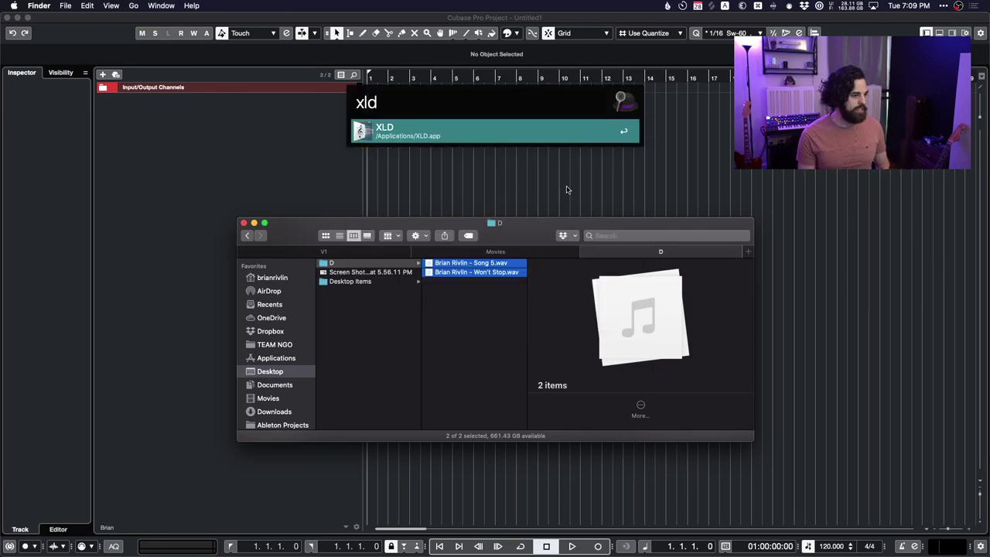
key("Return")
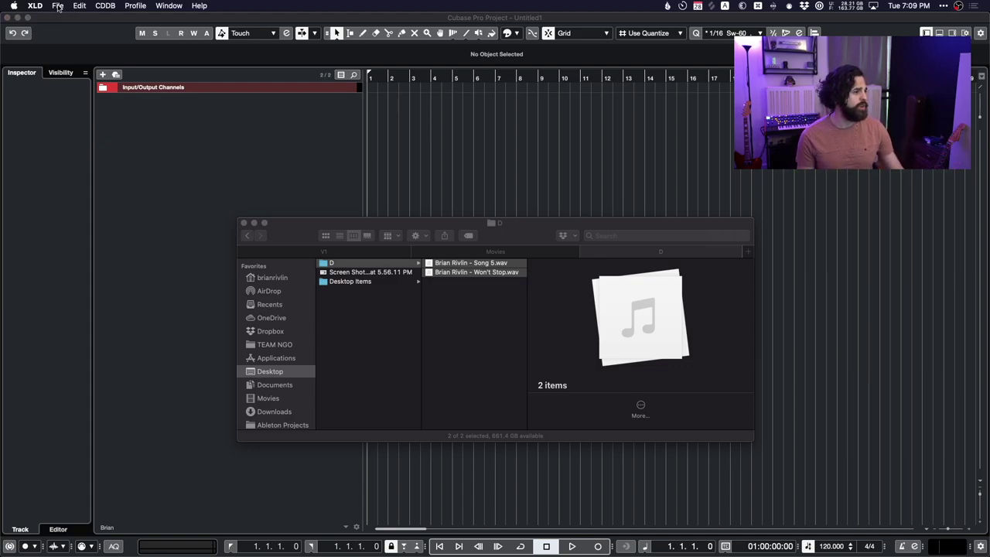
left_click(58, 7)
left_click(75, 30)
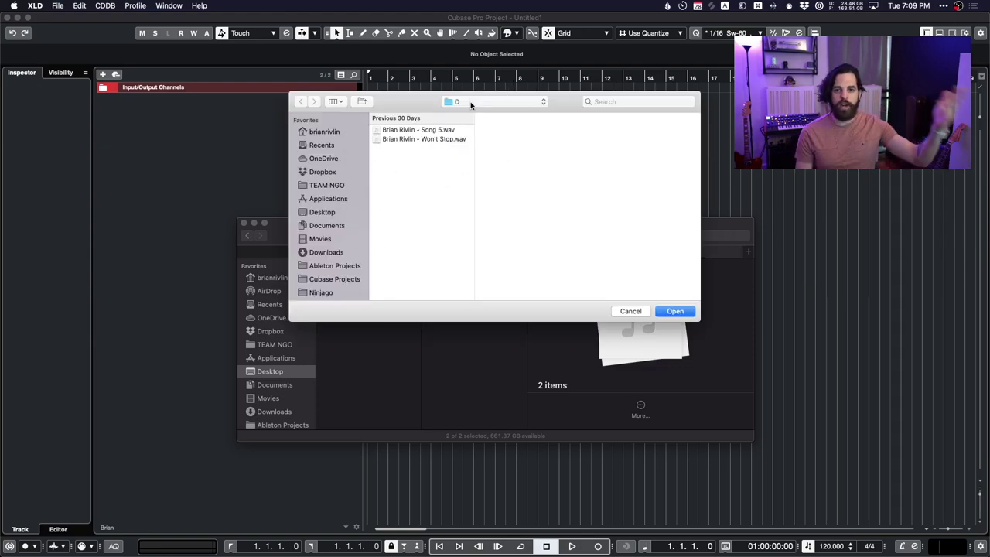
left_click_drag(435, 133, 441, 179)
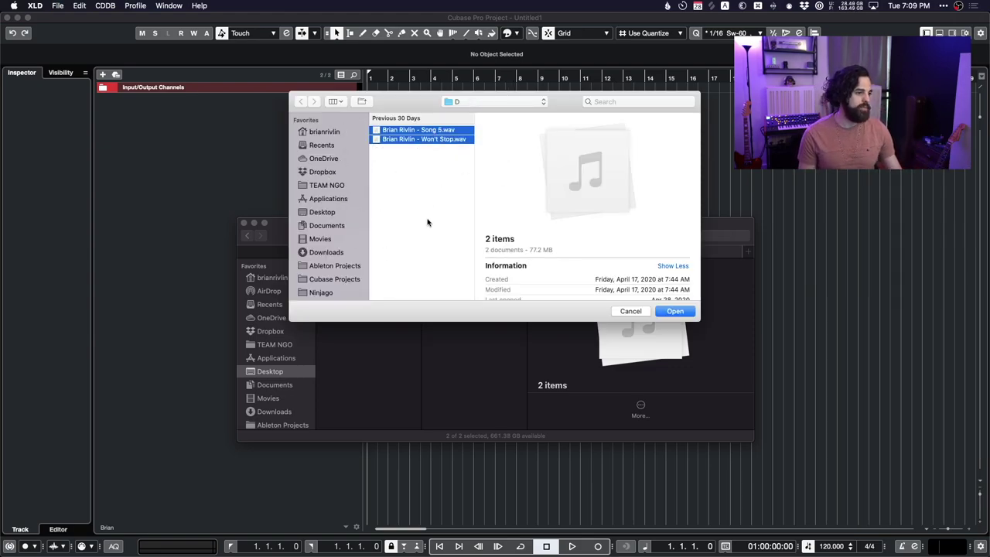
key("Return")
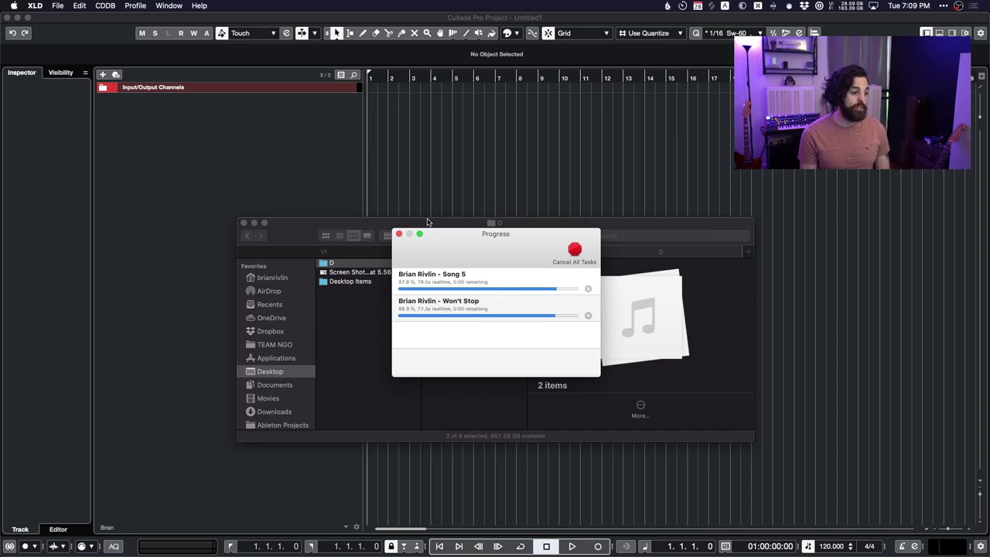
left_click(33, 6)
left_click(66, 142)
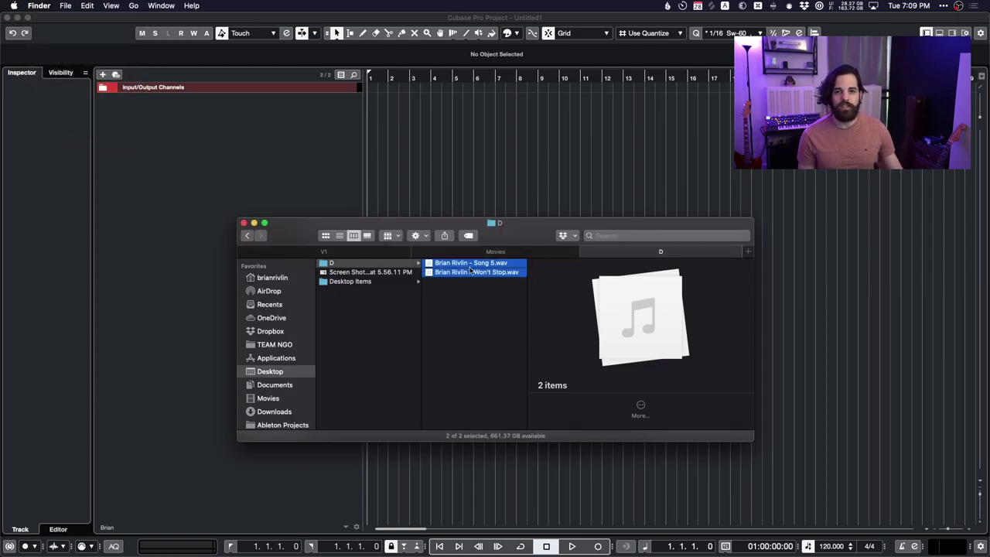
Open both WAV files in XLD via Open With > Other to convert them to MP3.
right_click(471, 270)
key("Down")
key("Down")
key("Down")
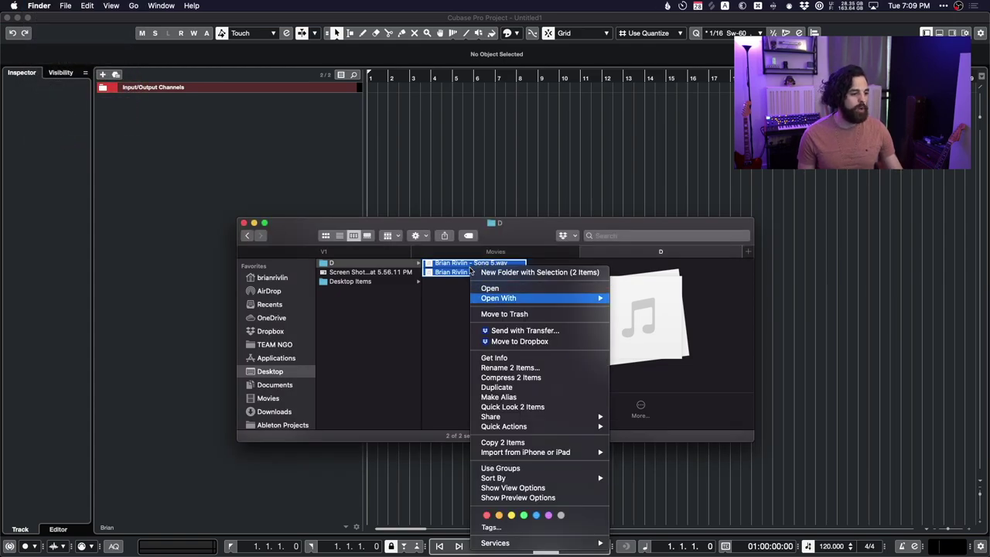
key("Right")
key("Down")
key("Down")
key("Down")
key("Down")
key("Down")
key("Down")
key("Up")
key("Up")
key("Up")
key("Up")
key("Down")
key("Down")
key("Down")
key("Down")
key("Up")
key("Up")
key("Up")
key("Up")
key("Down")
key("Down")
key("Down")
key("Down")
key("Down")
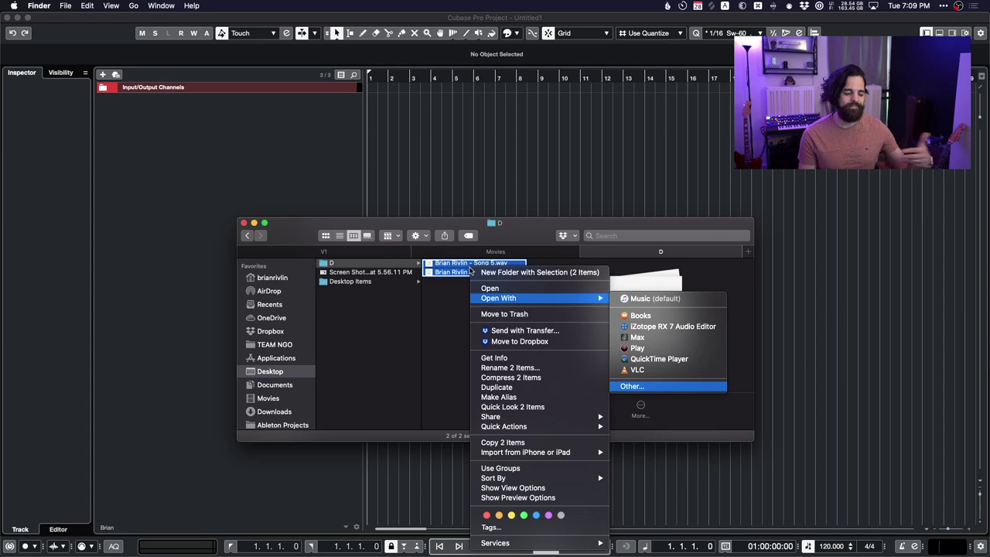
key("Return")
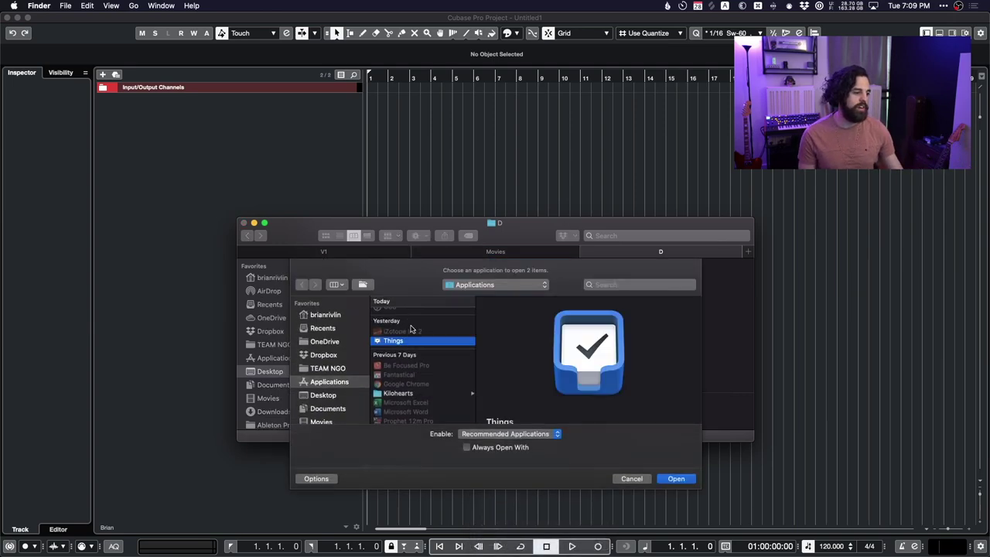
type("xld")
key("Return")
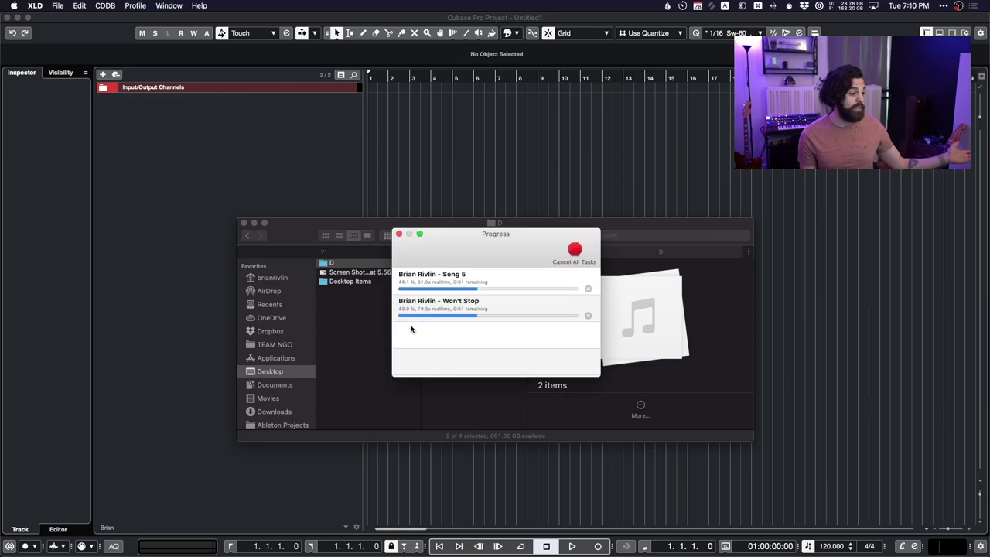
left_click(35, 6)
Send the selected WAV files in folder D to XLD for MP3 conversion via the Cmd+O hotkey.
left_click(56, 142)
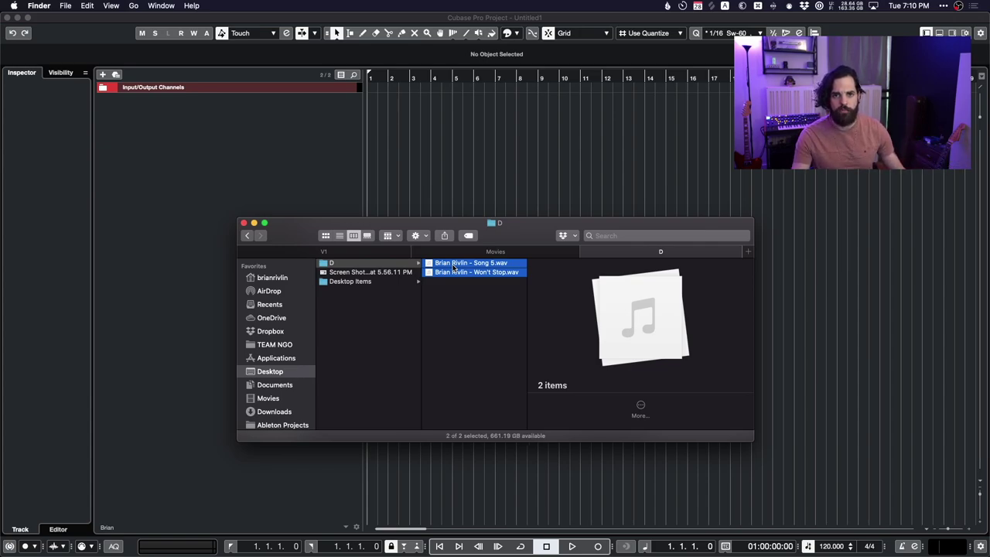
key("super+o")
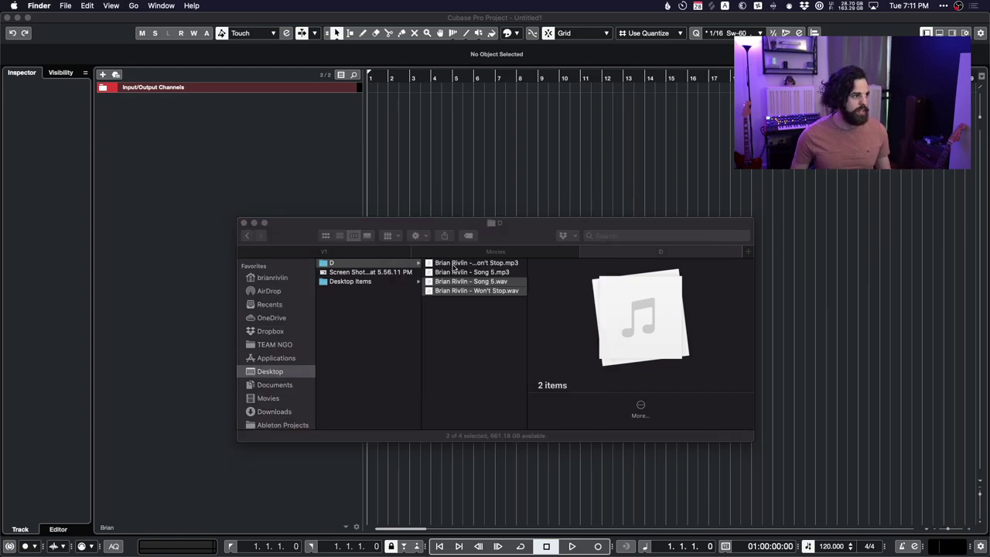
key("super+Tab")
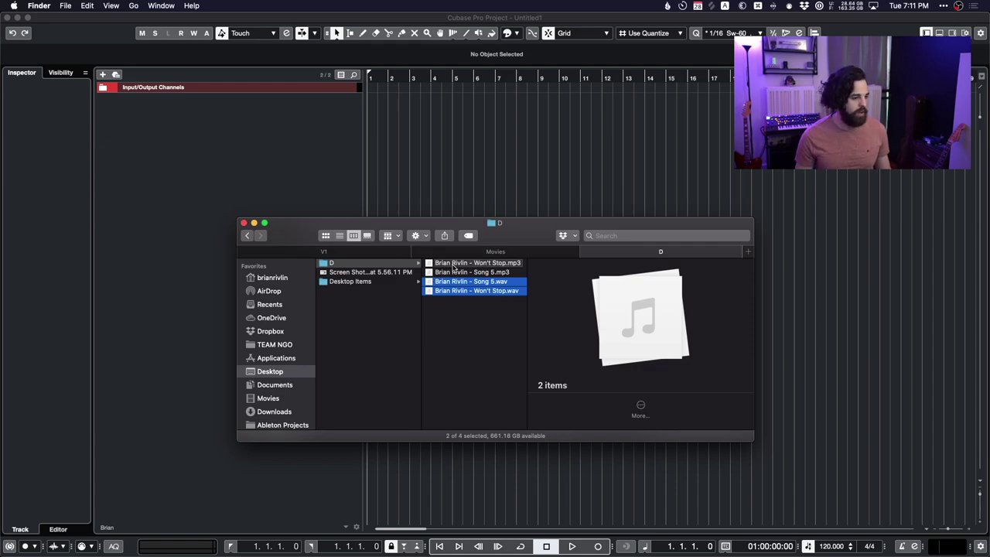
Select both WAV files, including Song 5, and convert them to MP3 beside the originals.
key("Up")
key("shift+Up")
key("Down")
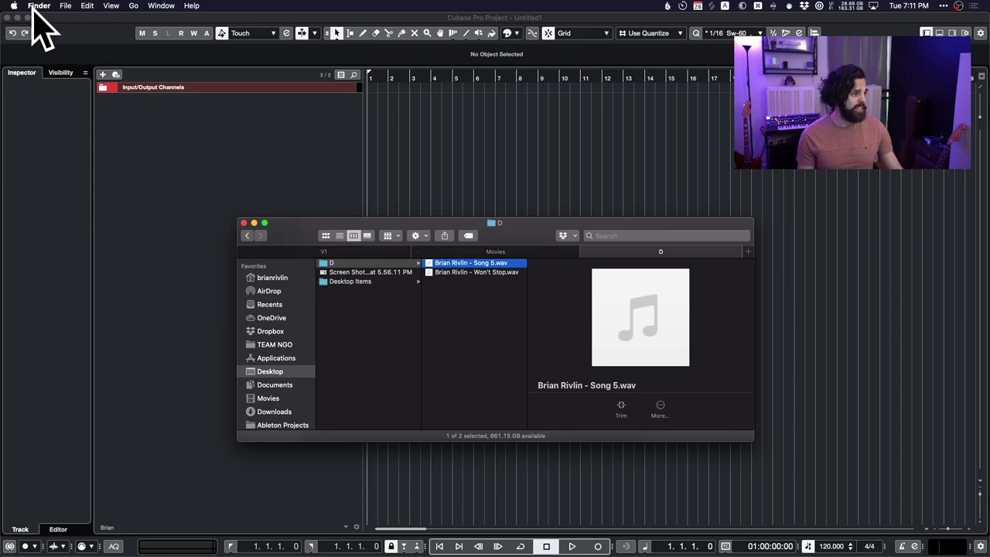
key("shift+Down")
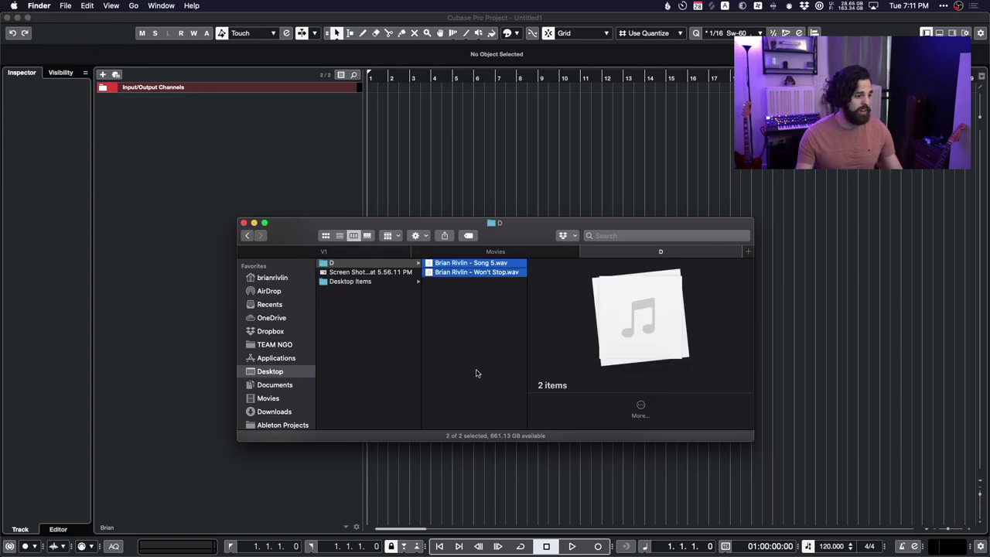
key("super+Tab")
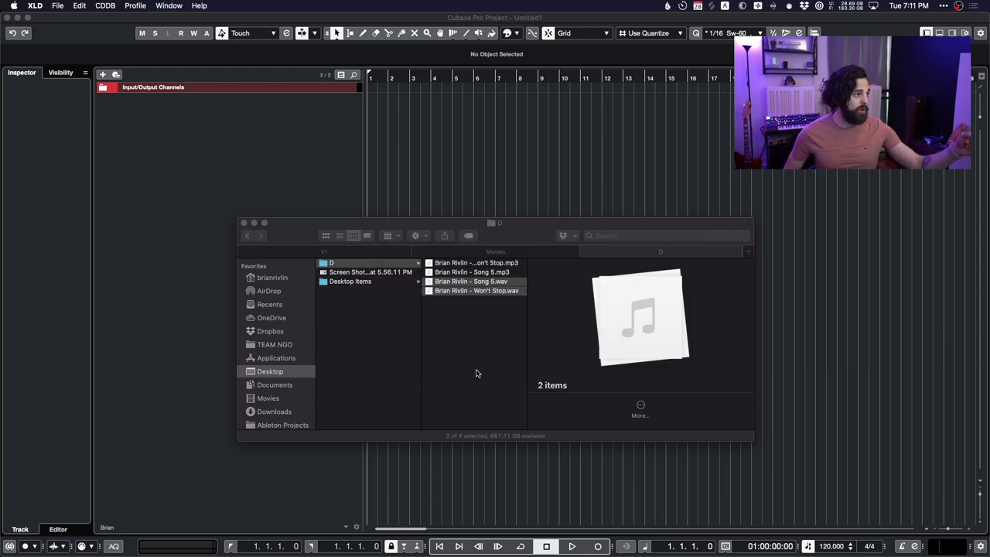
key("super+Tab")
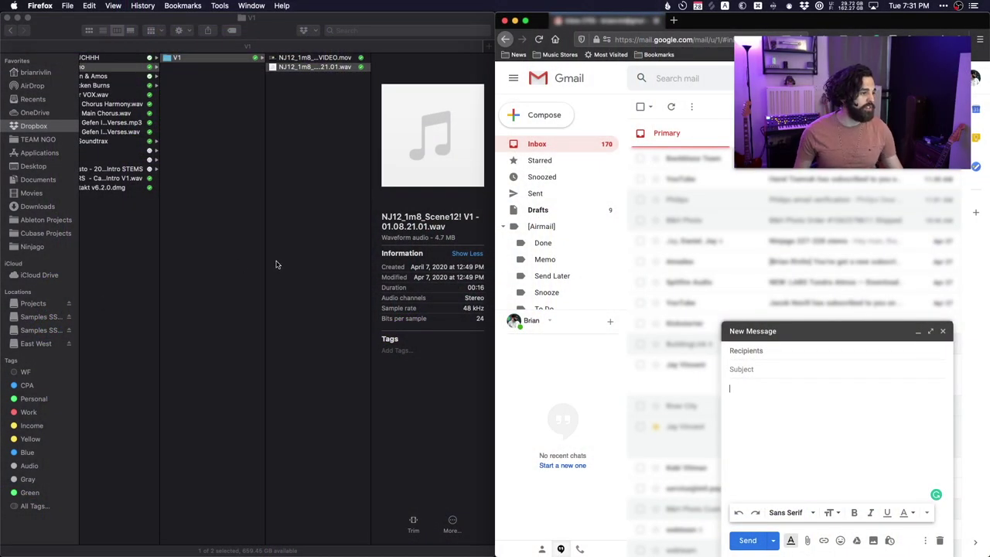
left_click(236, 105)
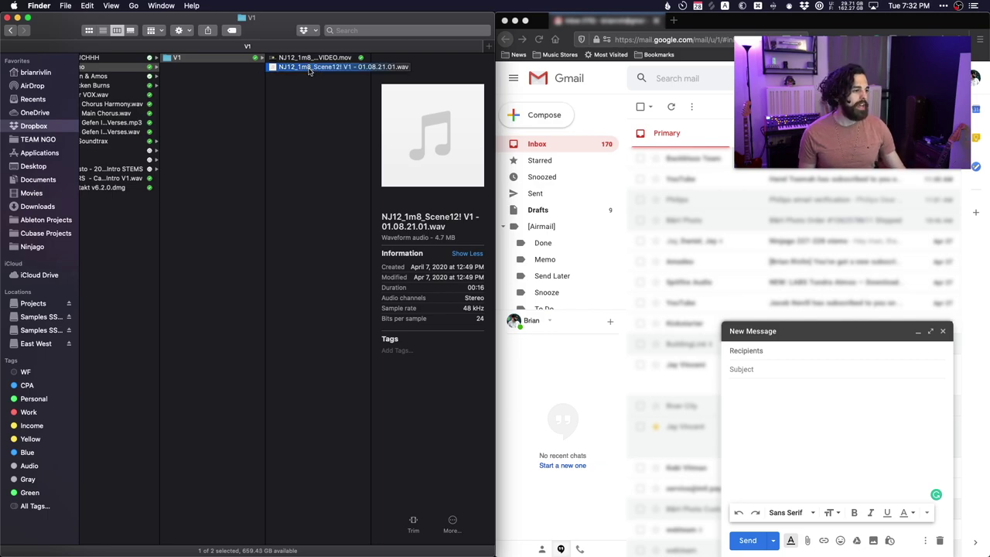
right_click(306, 72)
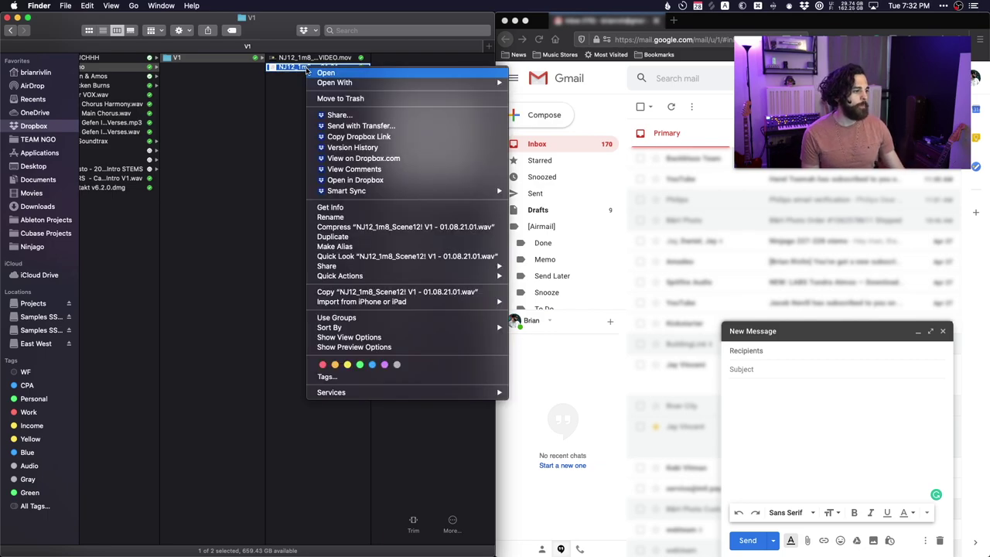
key("Down")
key("Down")
key("Down")
key("Down")
key("Down")
key("Return")
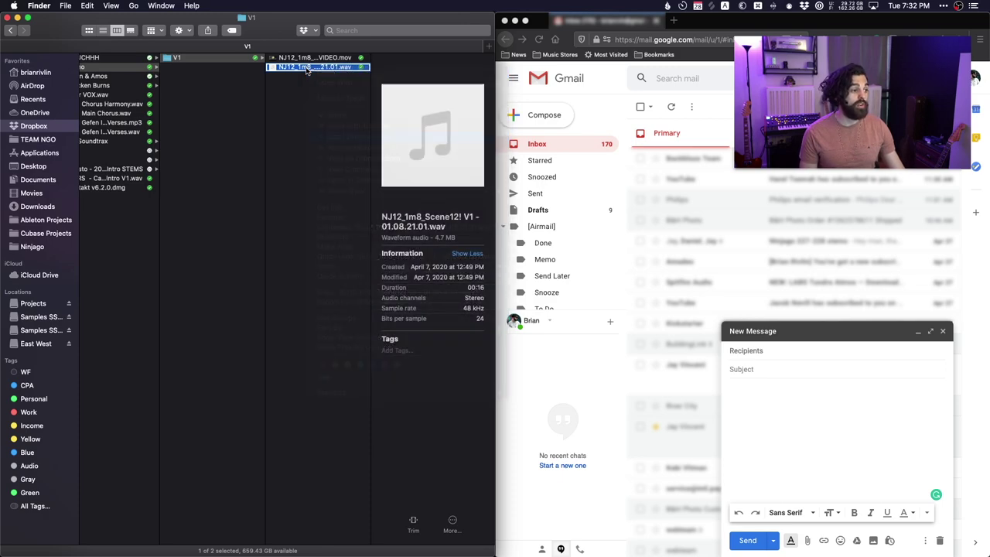
left_click(814, 438)
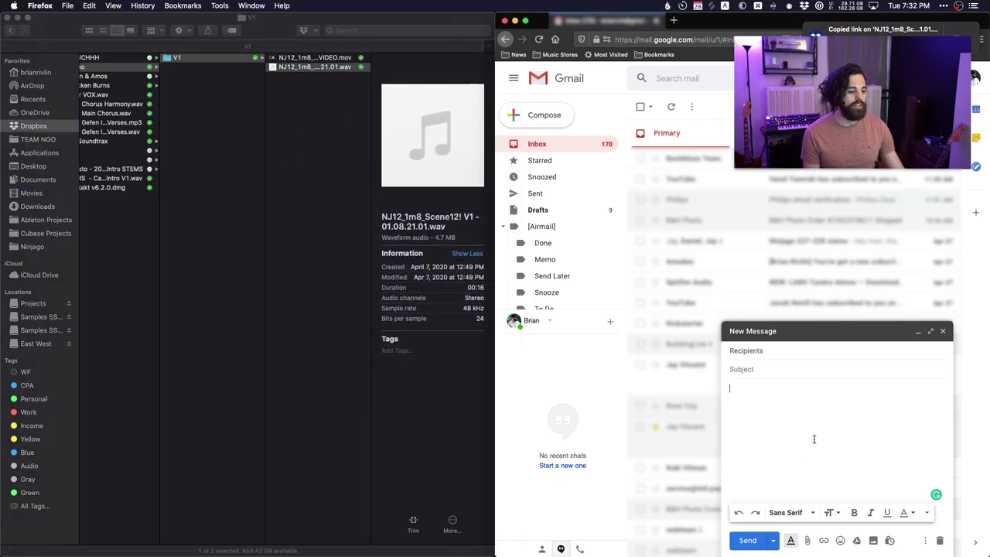
left_click(824, 540)
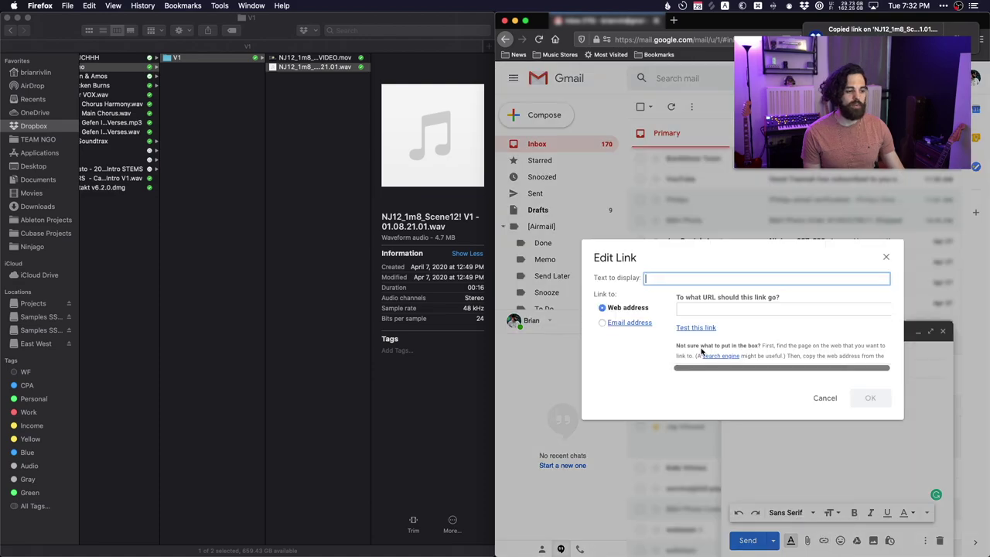
key("super+v")
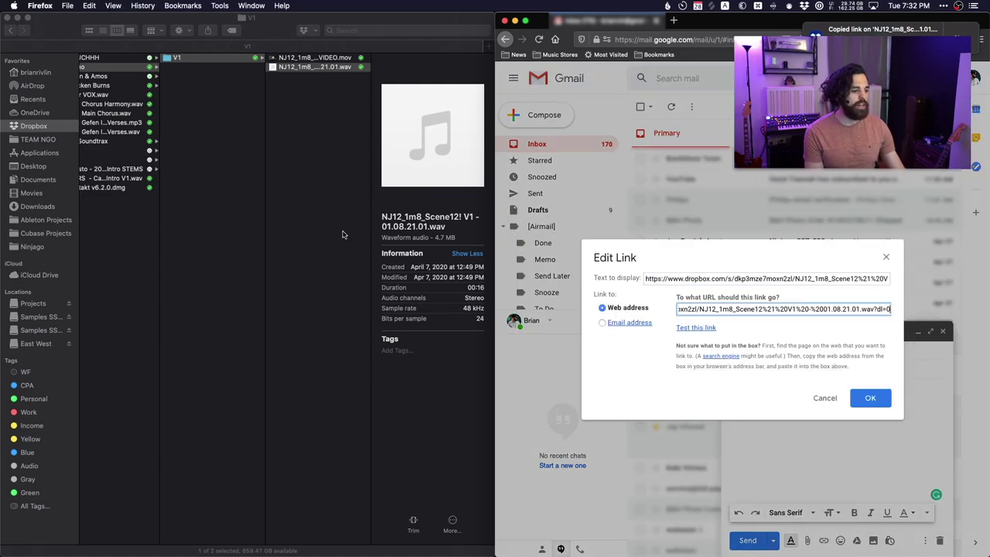
left_click(315, 188)
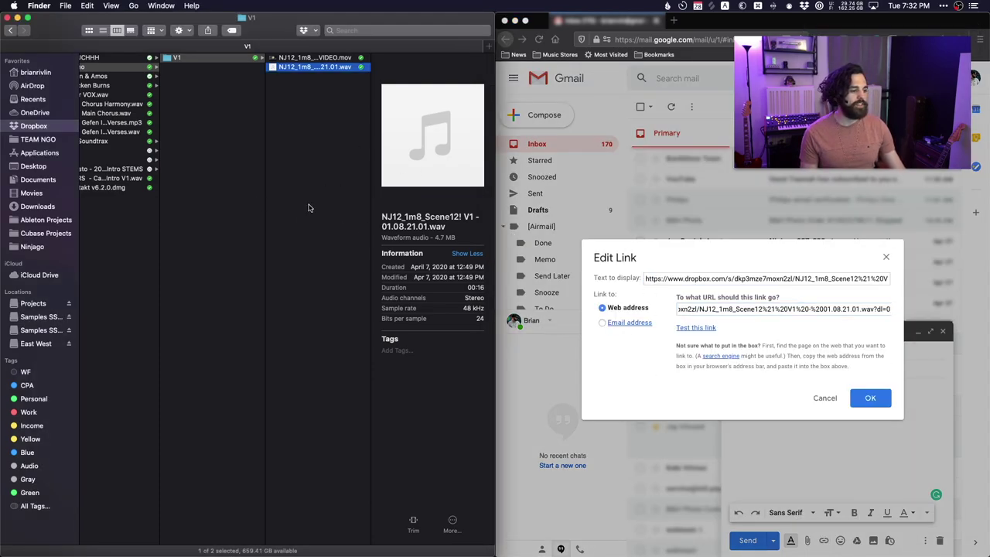
key("Return")
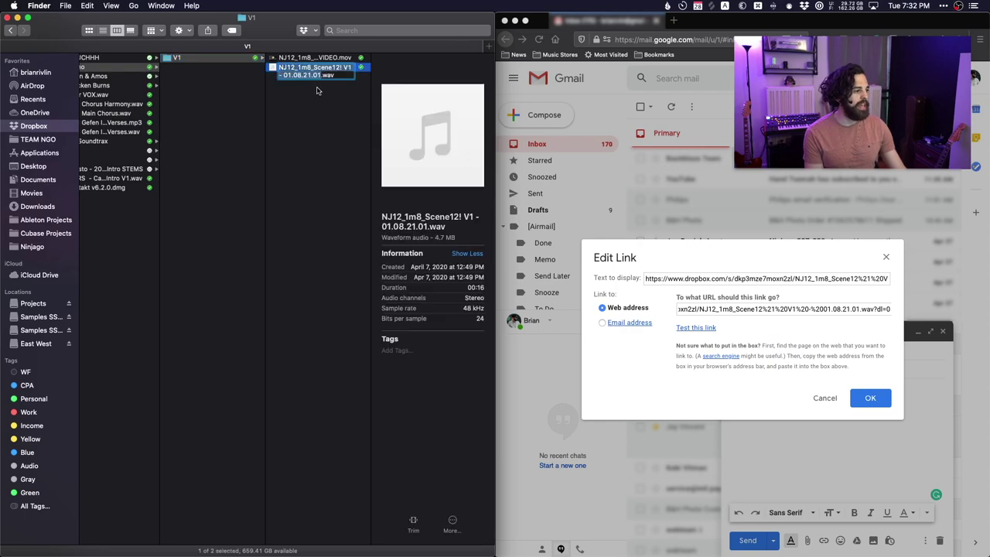
key("super+c")
triple_click(677, 279)
key("super+v")
left_click(865, 396)
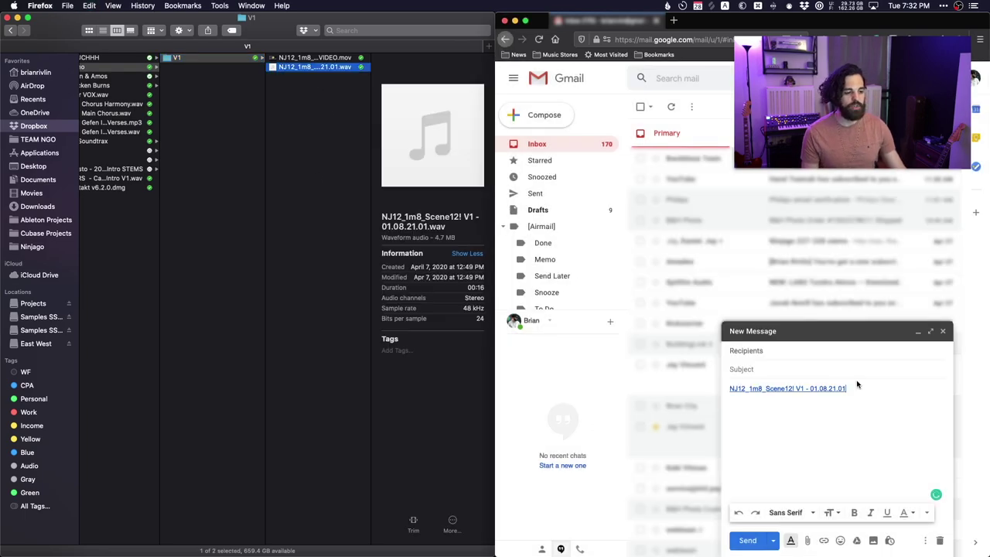
left_click(808, 396)
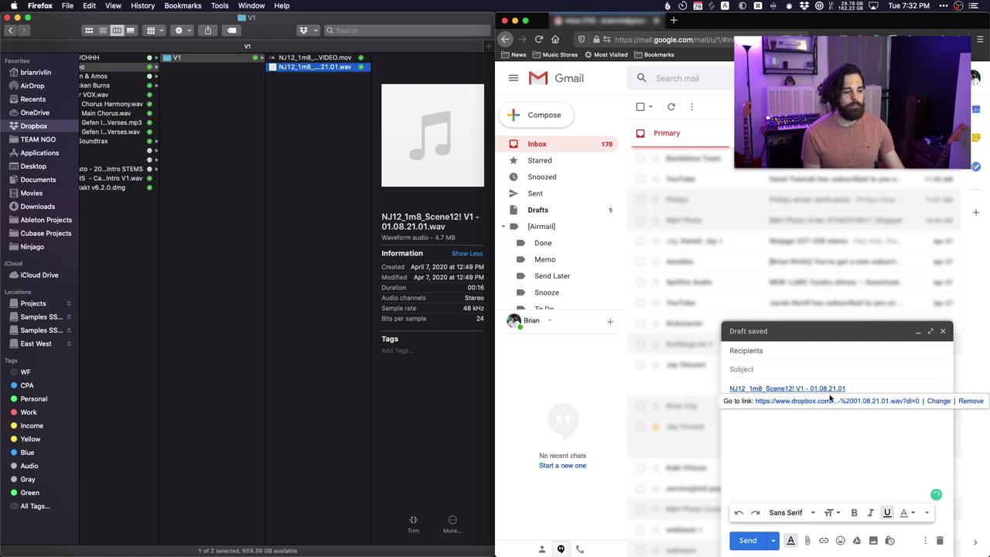
left_click(838, 454)
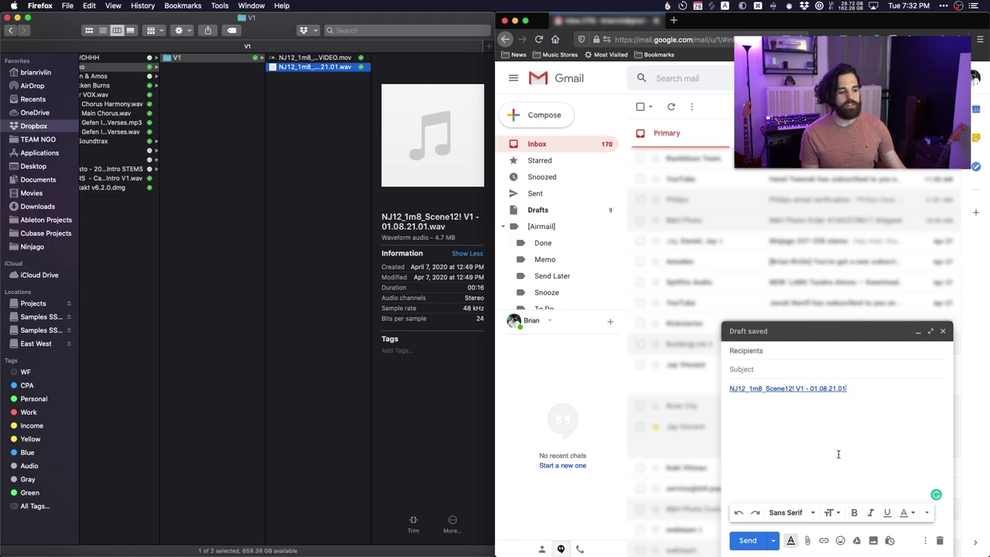
left_click(830, 427)
left_click(883, 449)
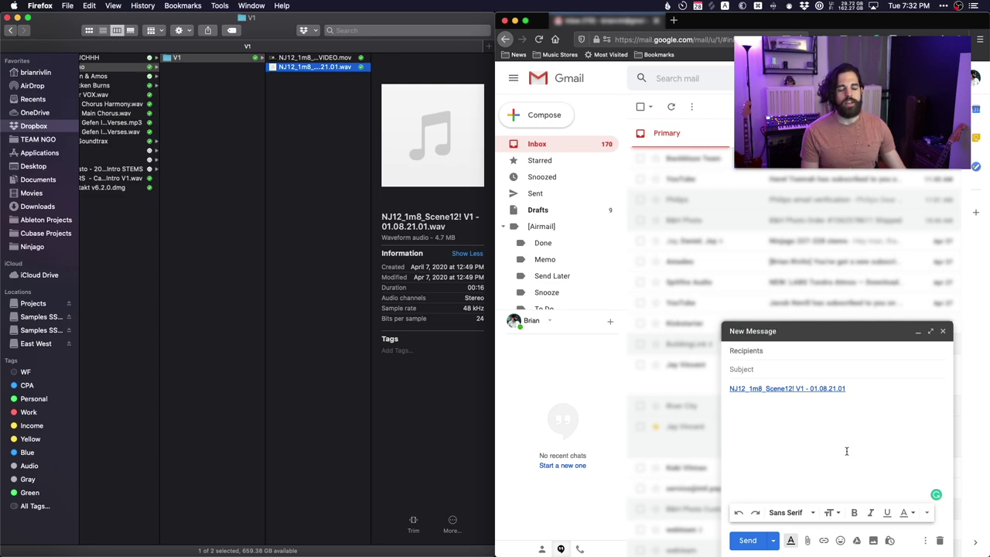
key("super+a")
key("BackSpace")
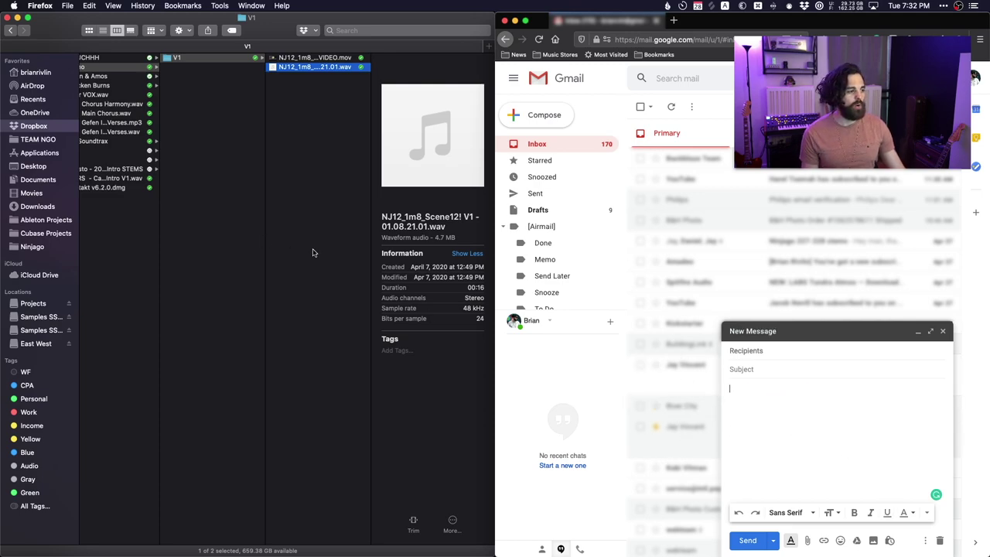
left_click(312, 252)
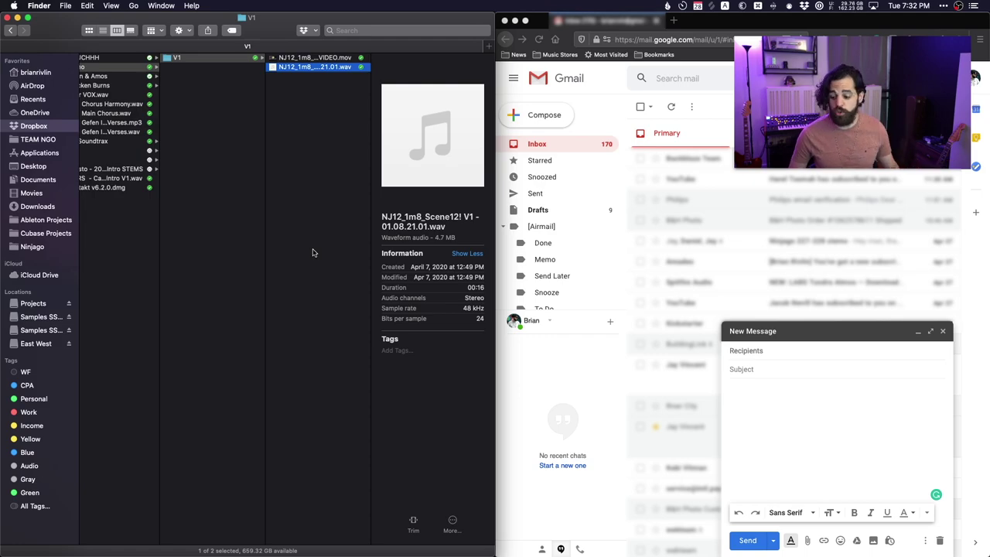
left_click(854, 438)
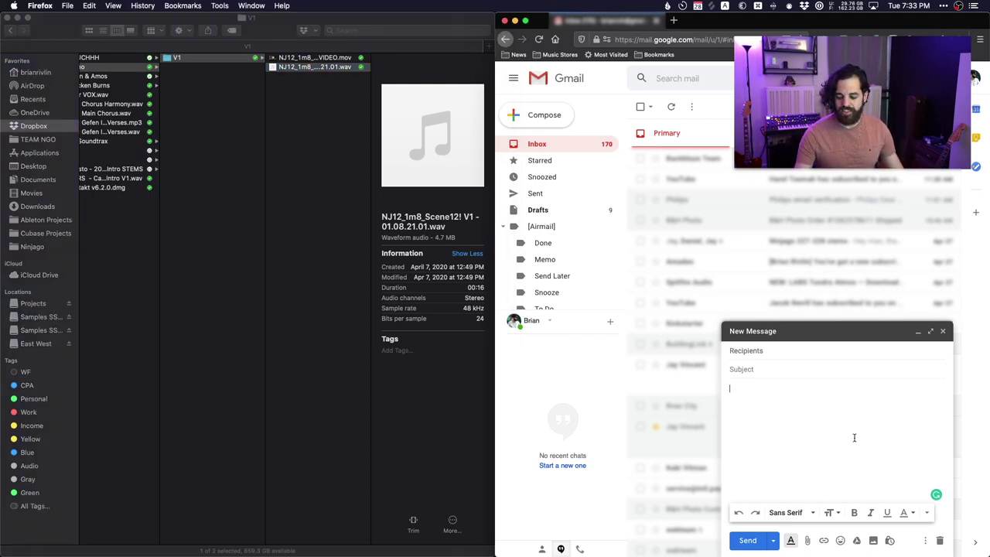
key("super+k")
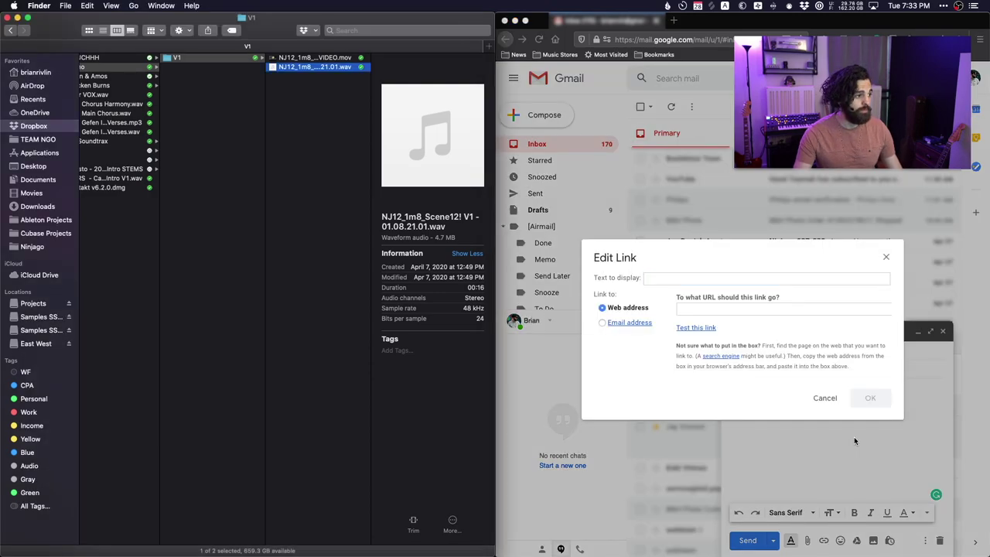
right_click(310, 68)
key("Return")
left_click(854, 438)
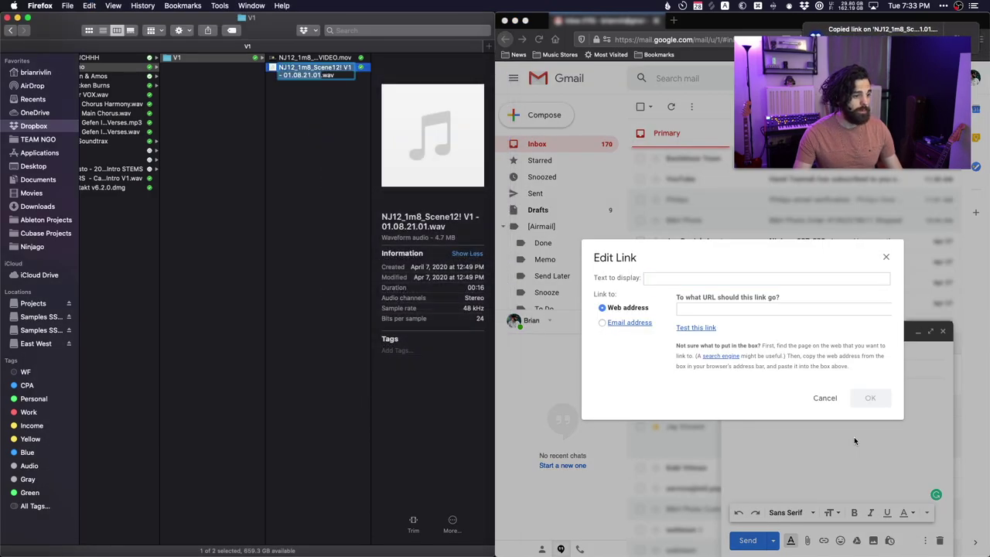
key("super+v")
key("Return")
key("super+k")
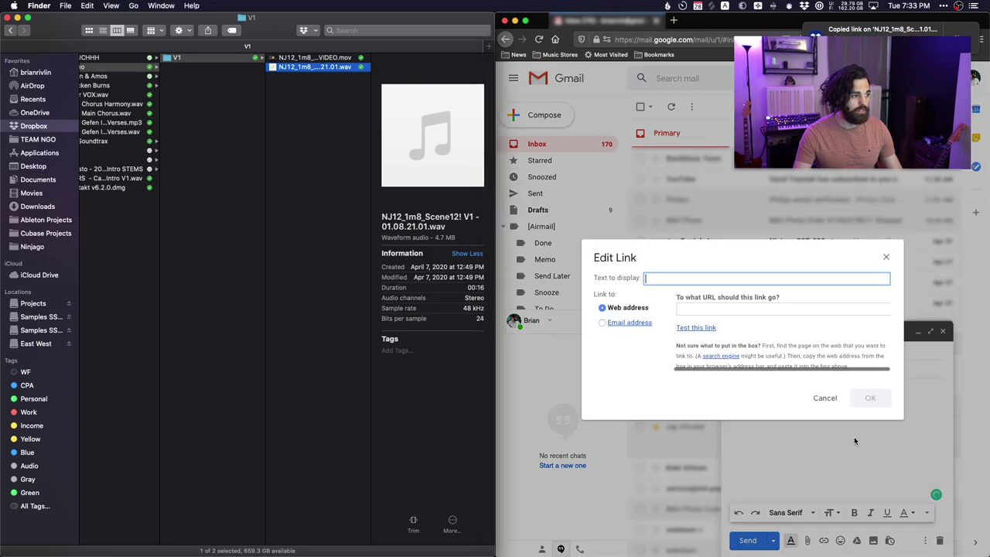
left_click(315, 58)
right_click(314, 58)
left_click(344, 127)
left_click(854, 436)
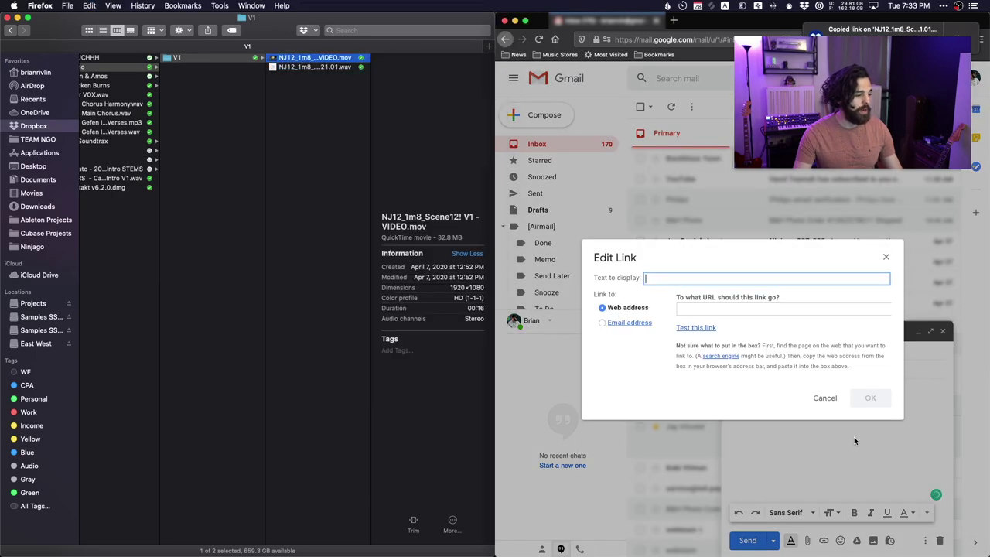
key("super+v")
key("Return")
key("Return")
key("Return")
key("Return")
type("Cheers!")
key("Return")
type("Brian")
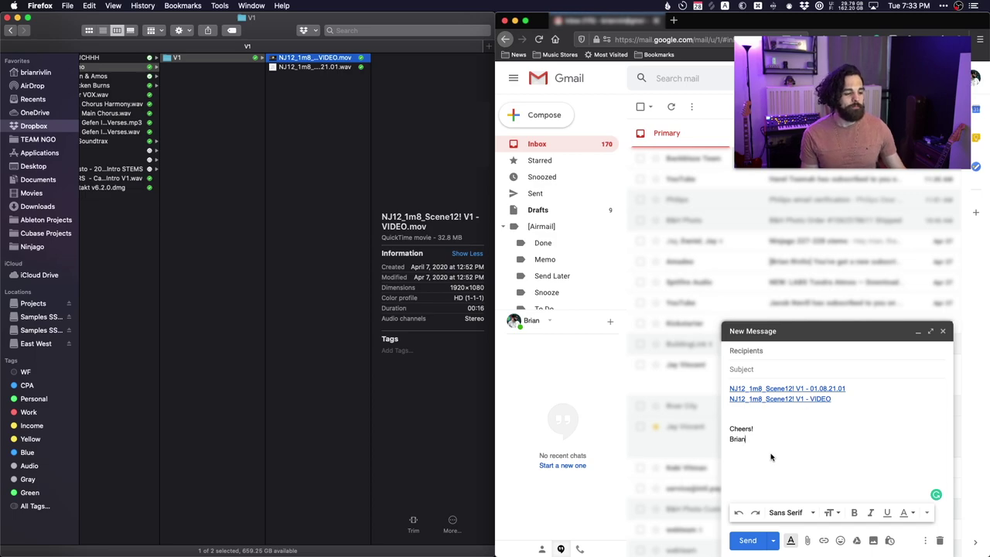
left_click(772, 389)
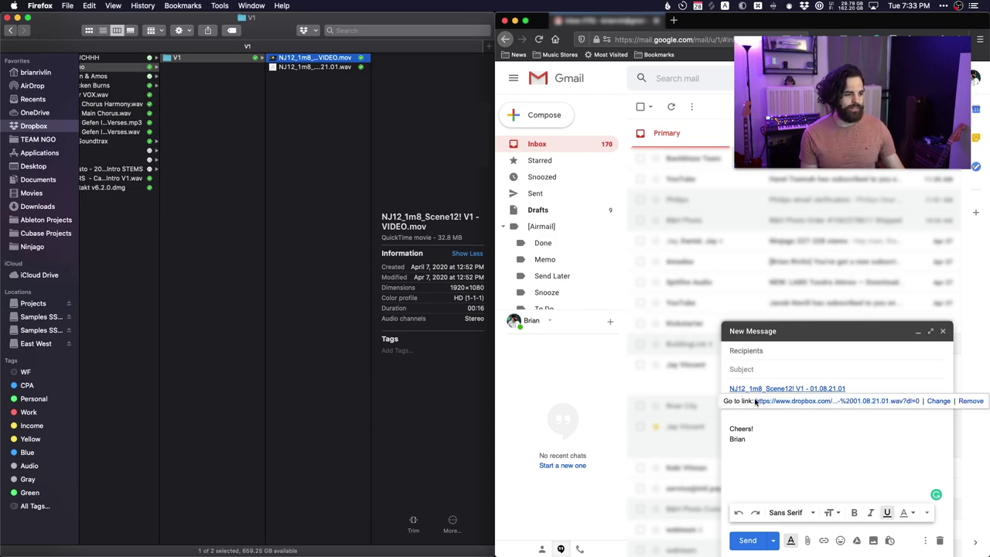
left_click(820, 401)
key("super+v")
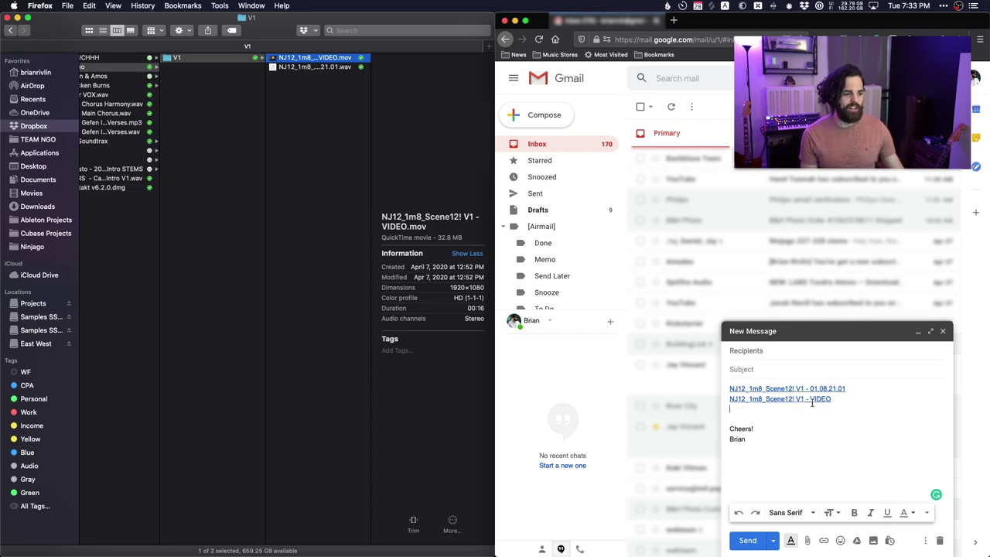
left_click(812, 401)
left_click(824, 448)
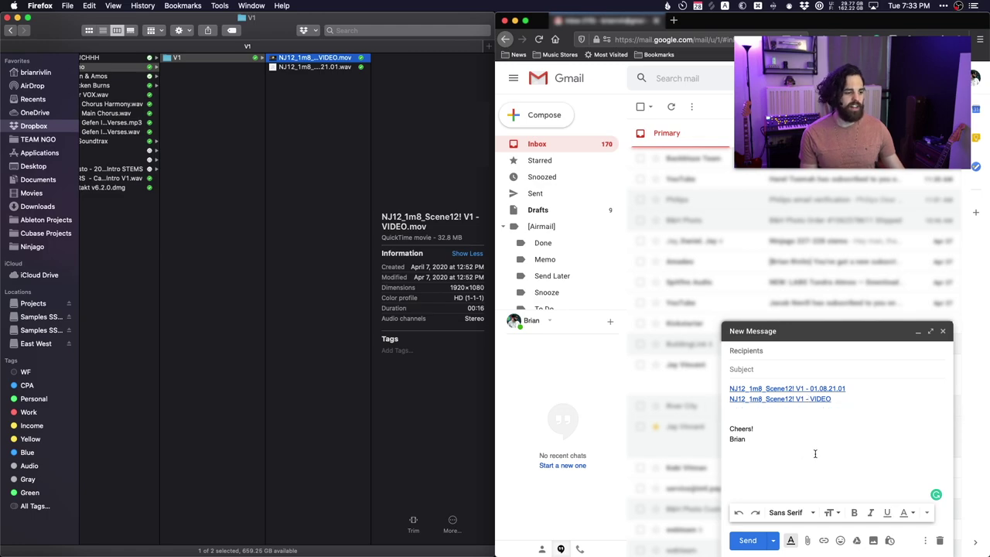
key("super+a")
key("BackSpace")
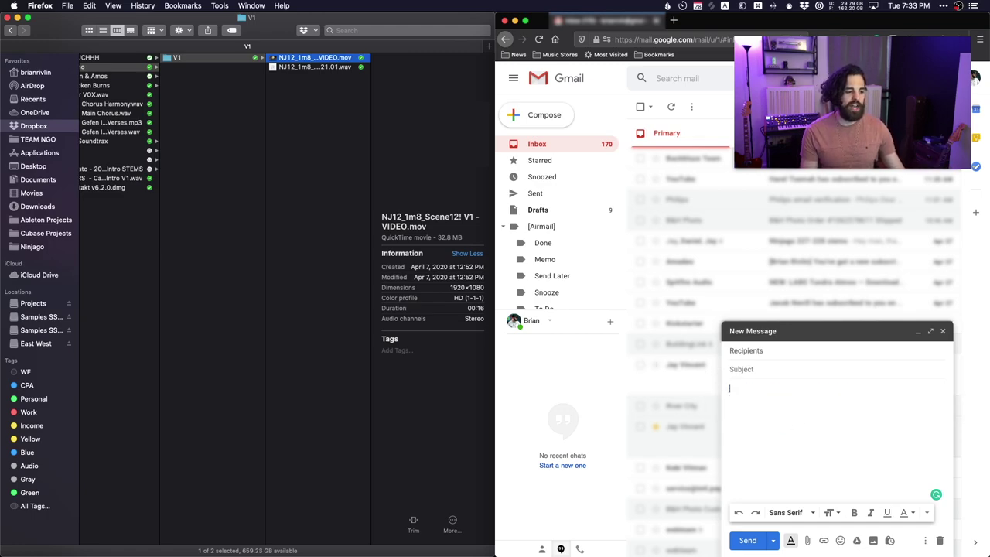